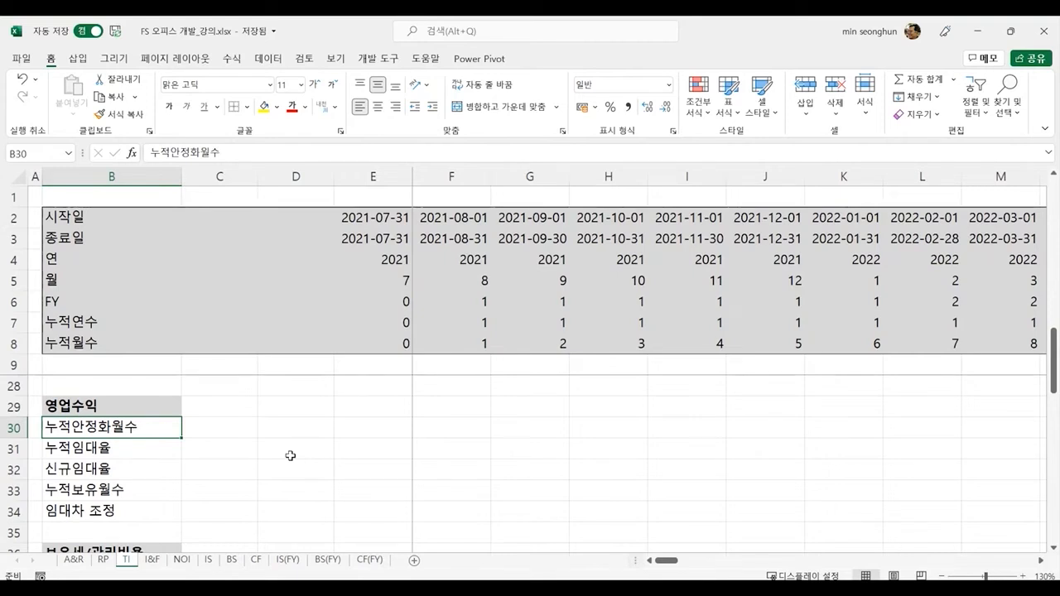
# Review the row labels under 영업수익, from 누적안정화월수 in B30 to 임대차 조정 in B34.
pyautogui.press('Down')
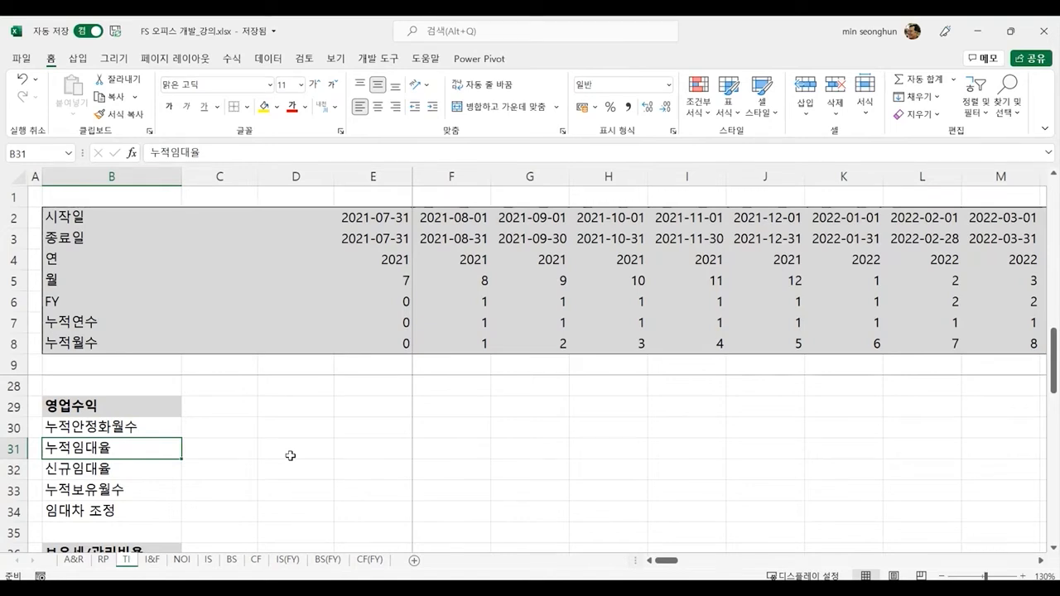
pyautogui.press('Down')
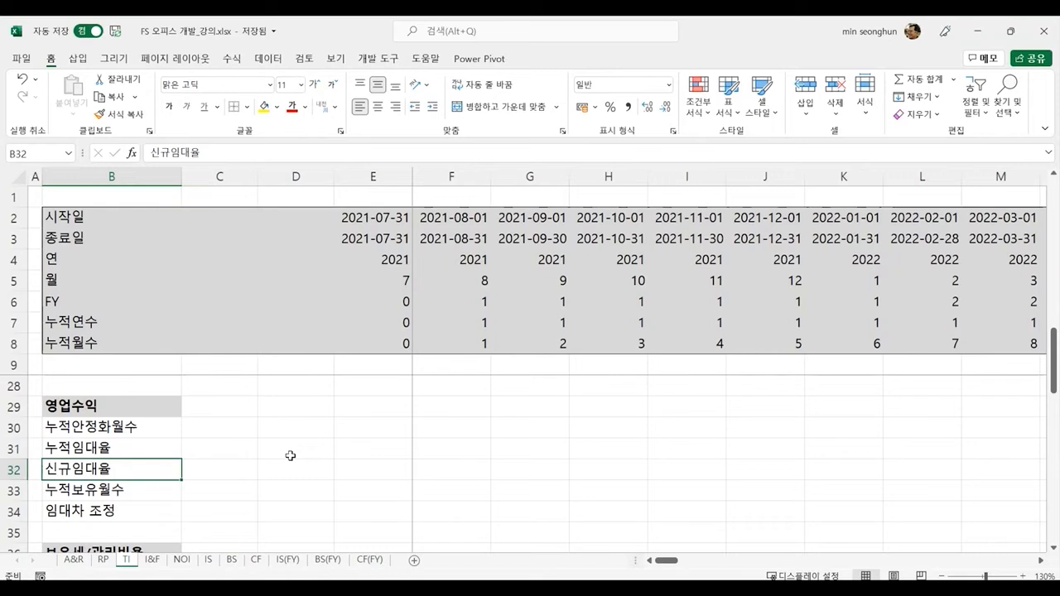
pyautogui.press('Up')
pyautogui.press('Up')
pyautogui.press('Down')
pyautogui.press('Down')
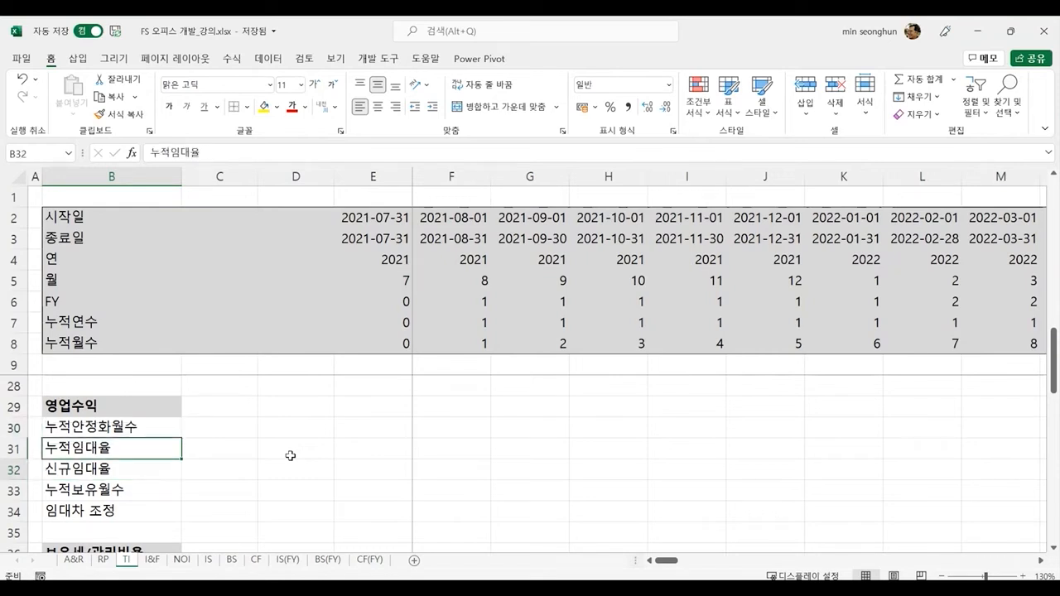
pyautogui.press('Down')
pyautogui.press('Down')
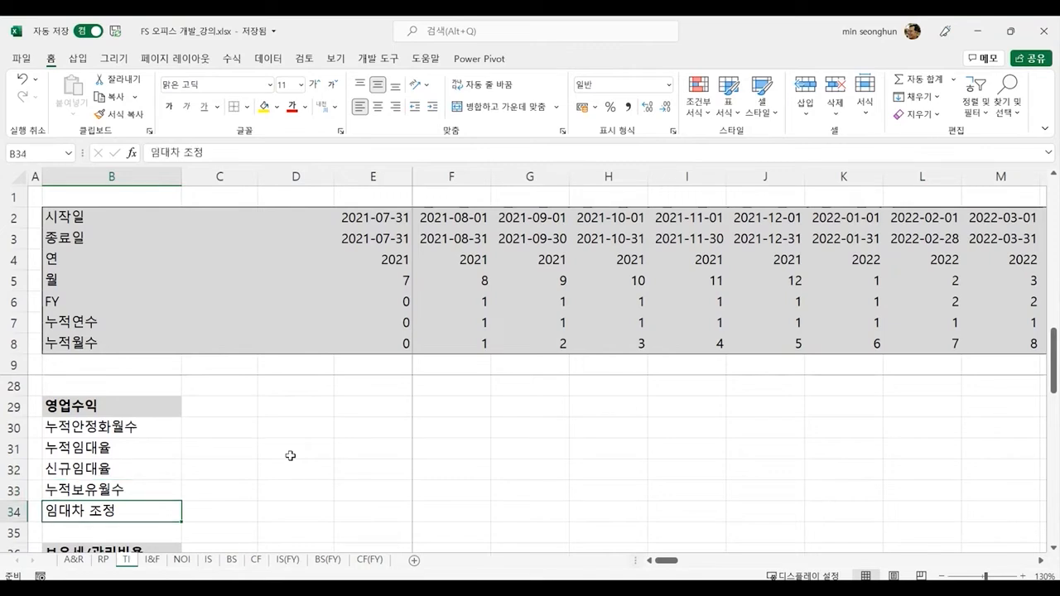
pyautogui.press('Up')
pyautogui.press('Up')
pyautogui.press('Up')
pyautogui.press('Up')
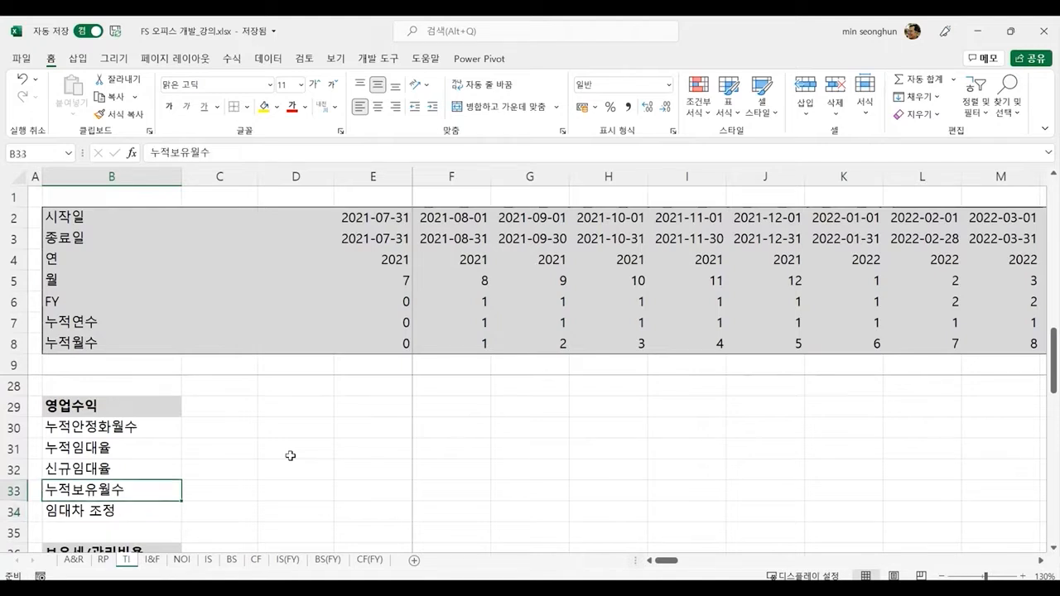
# Enter =F19 in F30 to link the first 누적안정화월수 month to the 안정화기간 flag.
pyautogui.press('Right')
pyautogui.press('Right')
pyautogui.press('Right')
pyautogui.press('Right')
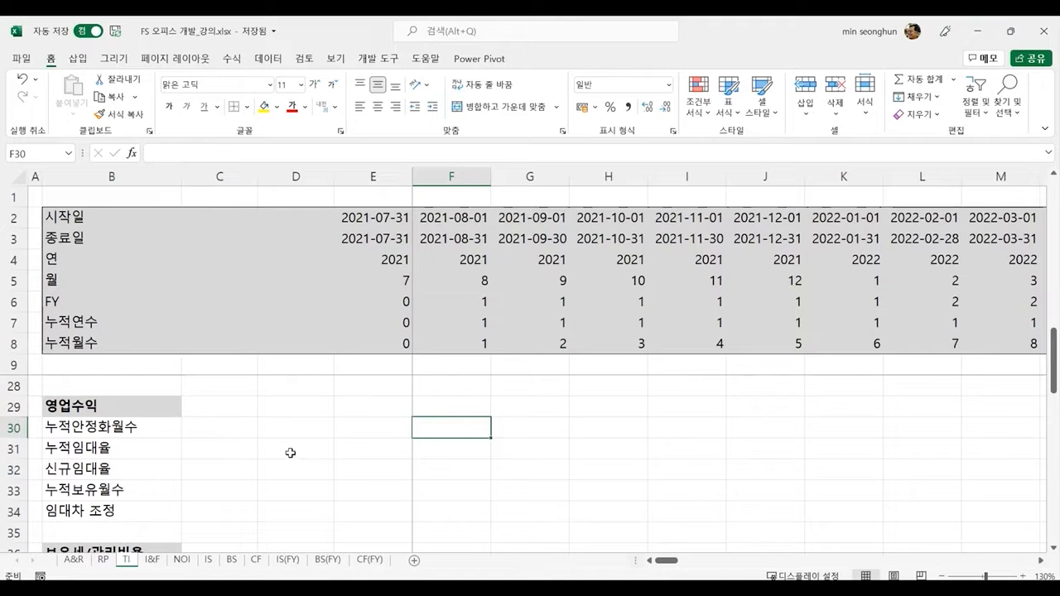
pyautogui.hotkey('alt', 'Tab')
pyautogui.hotkey('alt', 'Tab')
pyautogui.write('=')
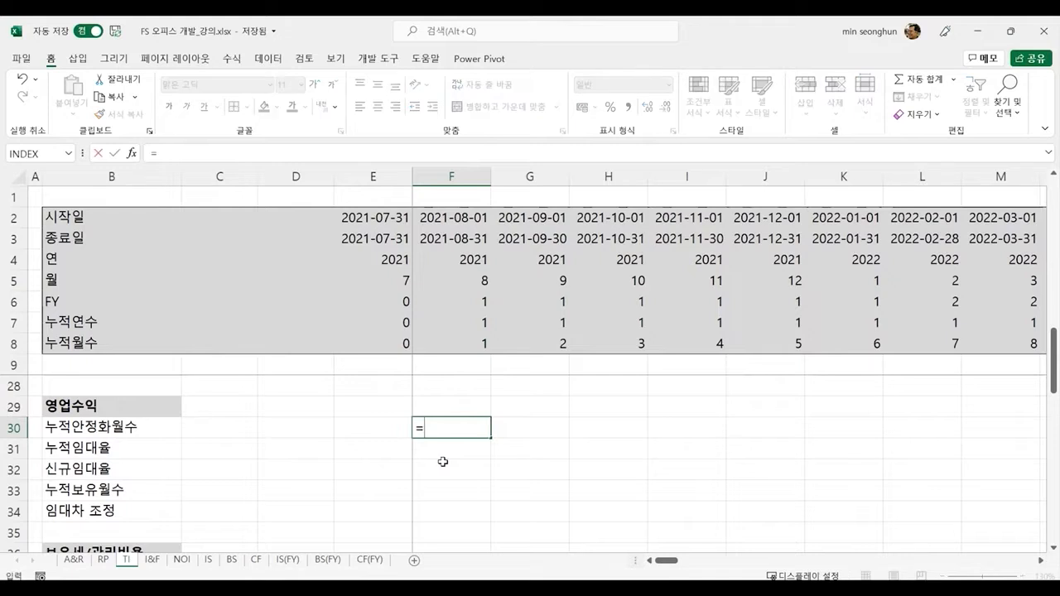
pyautogui.scroll(5, 443, 462)
pyautogui.scroll(-1, 446, 462)
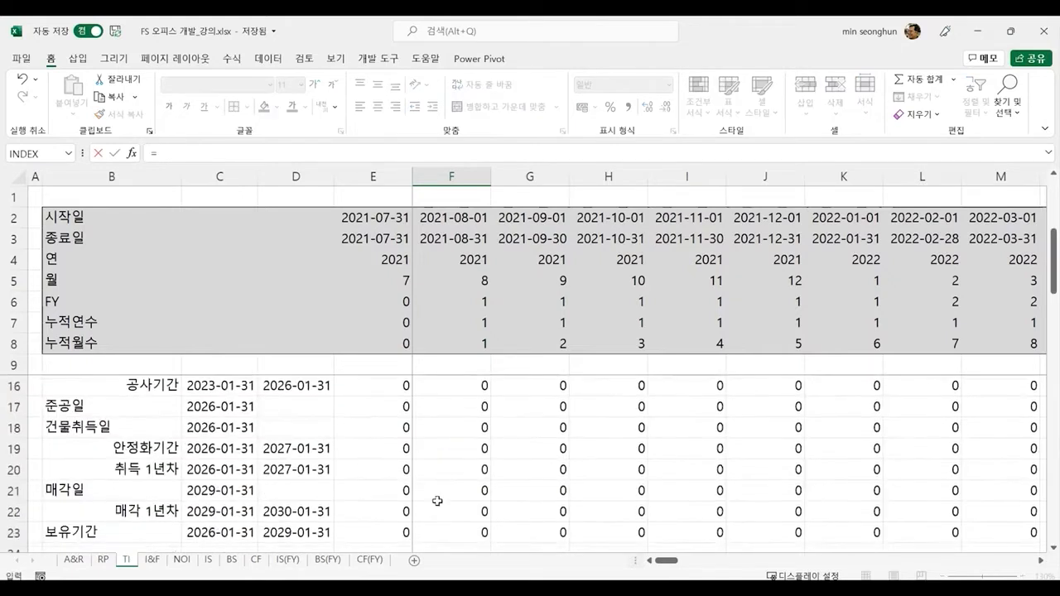
pyautogui.click(437, 452)
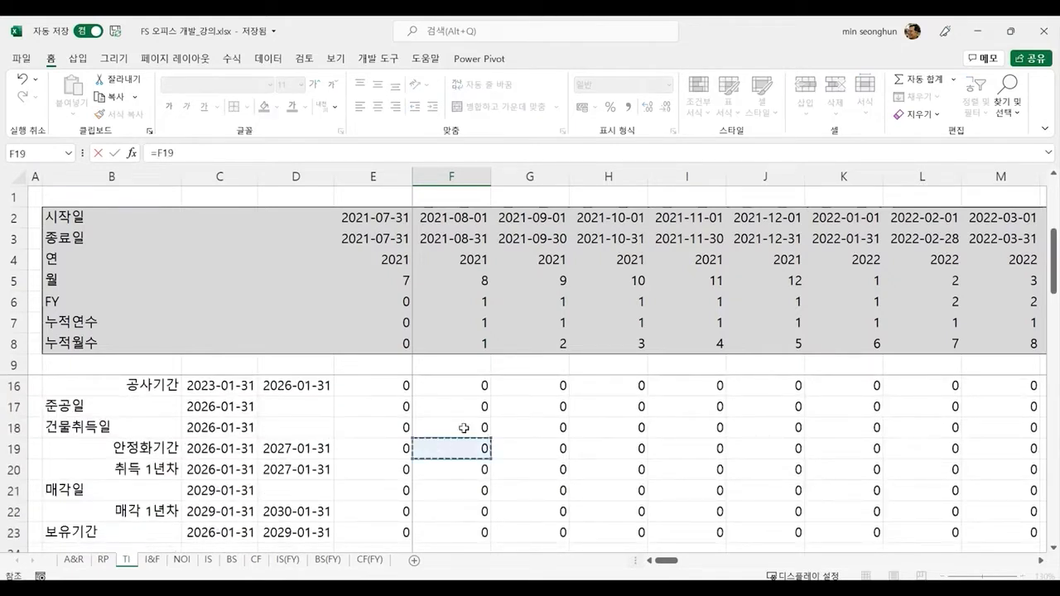
pyautogui.press('Return')
# Enter =F30+G19 in G30 to accumulate 누적안정화월수 from the prior month and the current 안정화기간 flag.
pyautogui.press('Up')
pyautogui.press('Right')
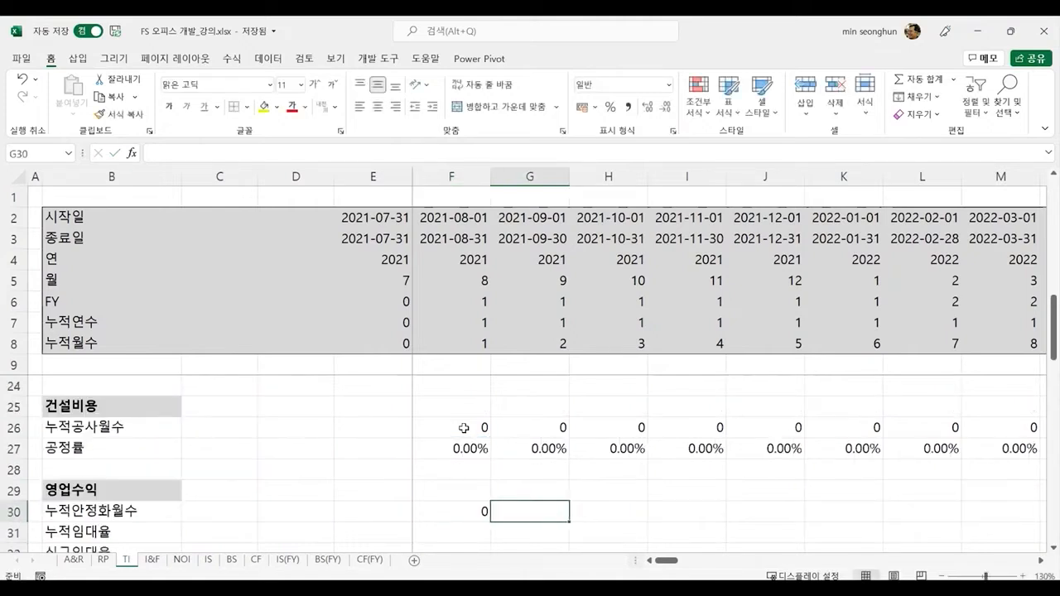
pyautogui.write('=')
pyautogui.press('Left')
pyautogui.write('+')
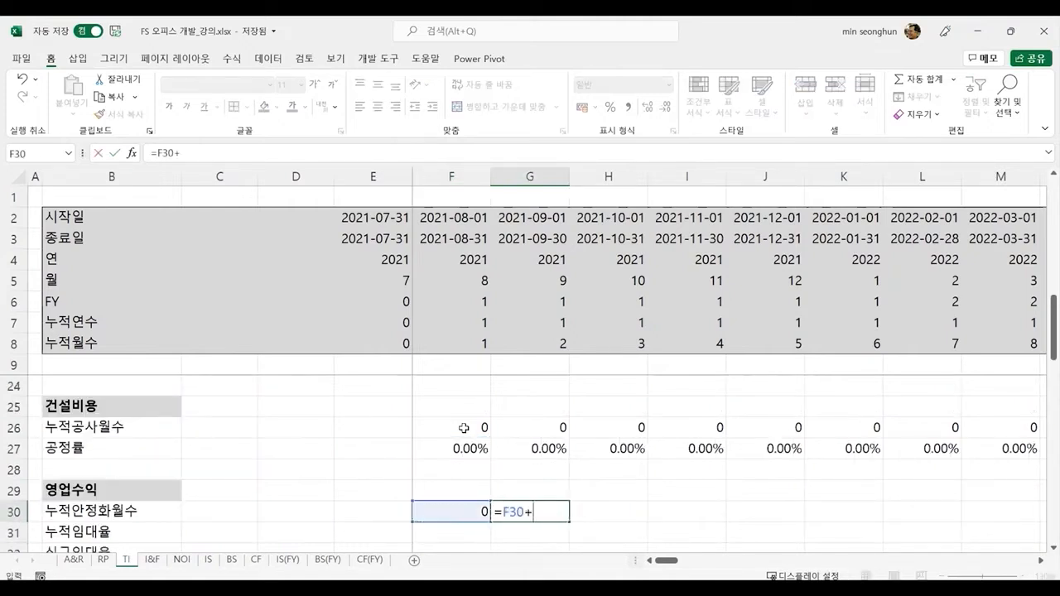
pyautogui.scroll(5, 530, 474)
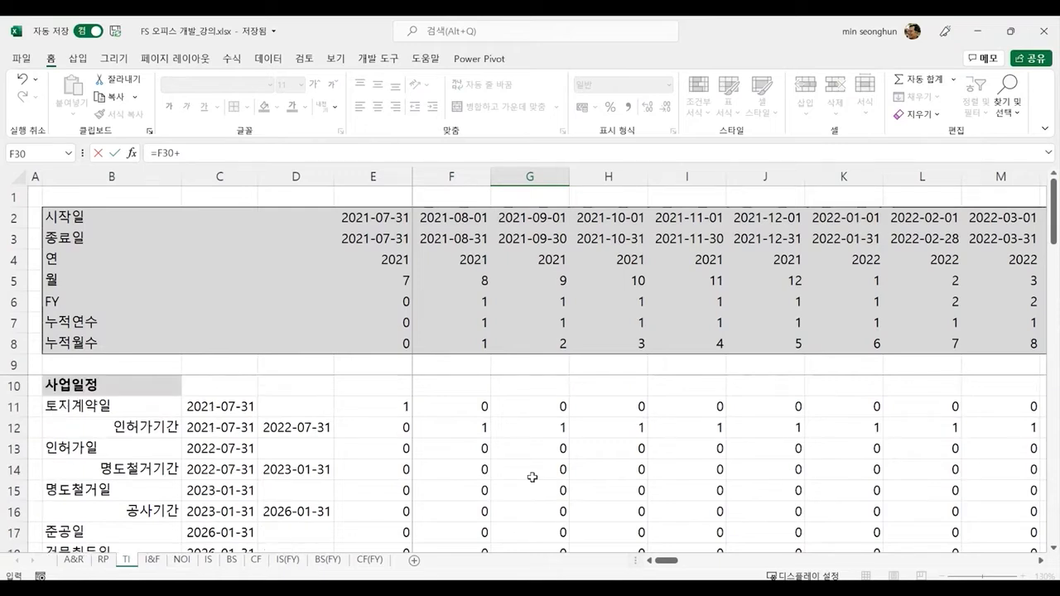
pyautogui.scroll(-2, 533, 478)
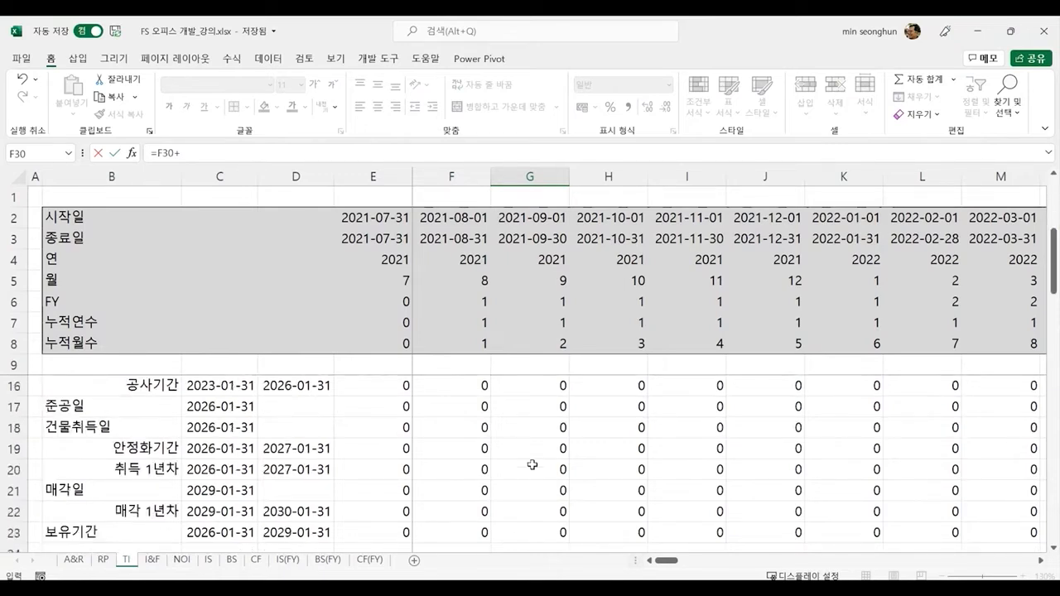
pyautogui.click(532, 446)
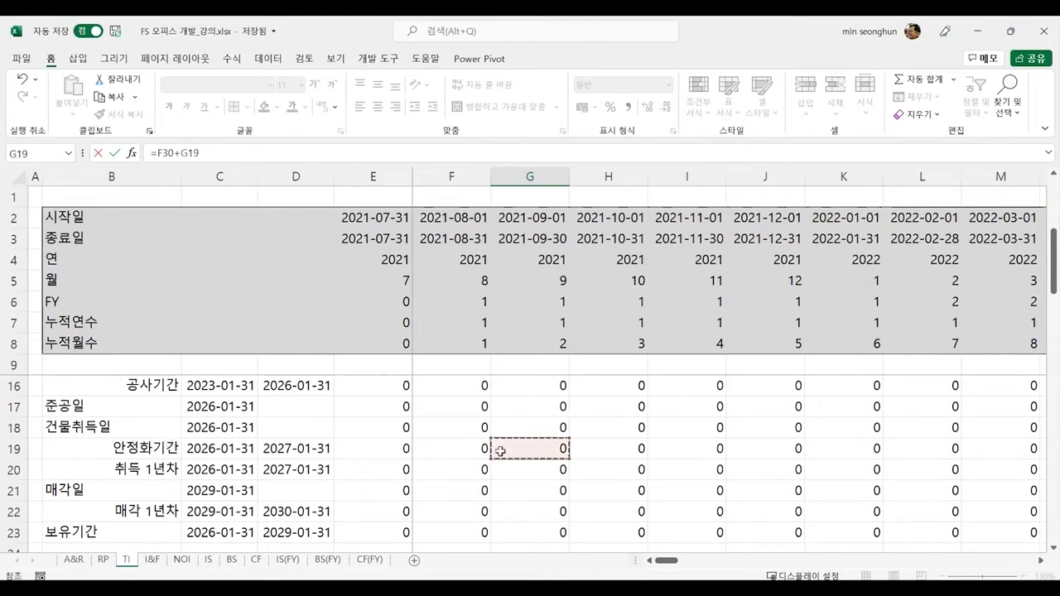
pyautogui.press('Return')
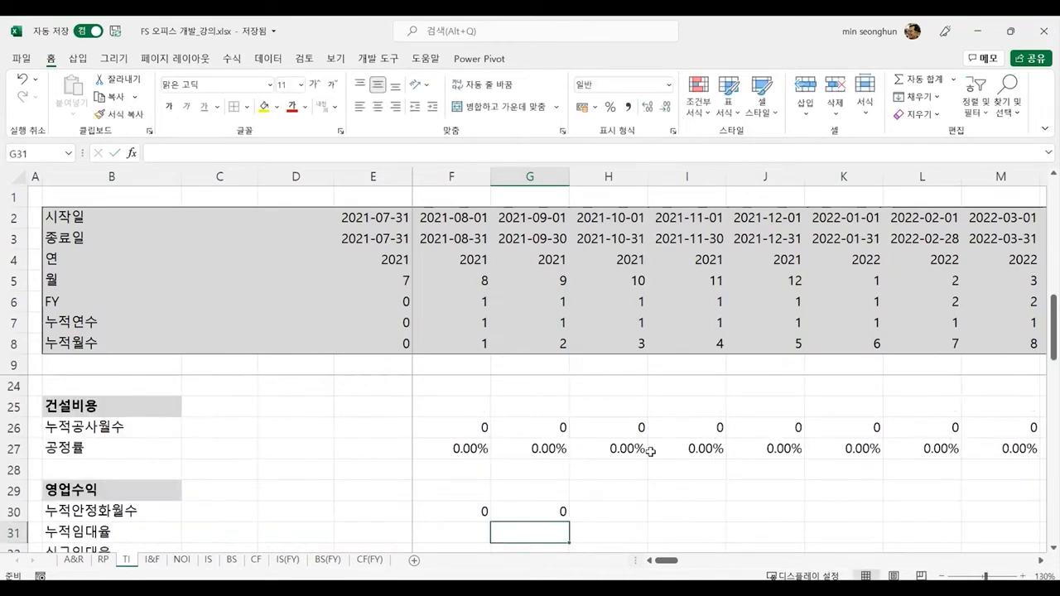
# Fill the G30 formula across the 누적안정화월수 row through column EG.
pyautogui.scroll(-1, 651, 452)
pyautogui.press('Up')
pyautogui.press('Left')
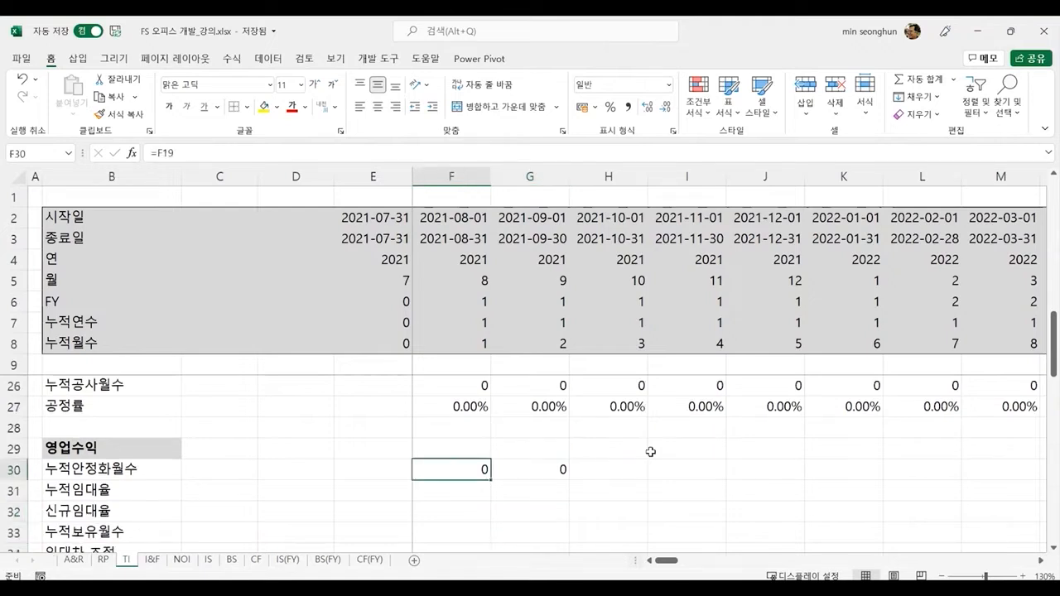
pyautogui.press('Right')
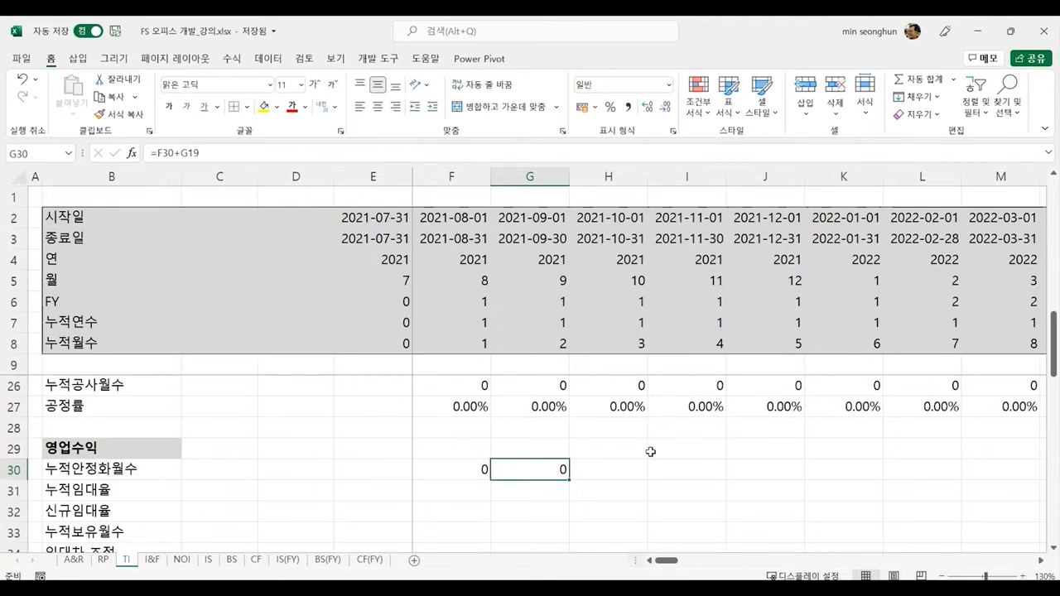
pyautogui.hotkey('alt', 'Tab')
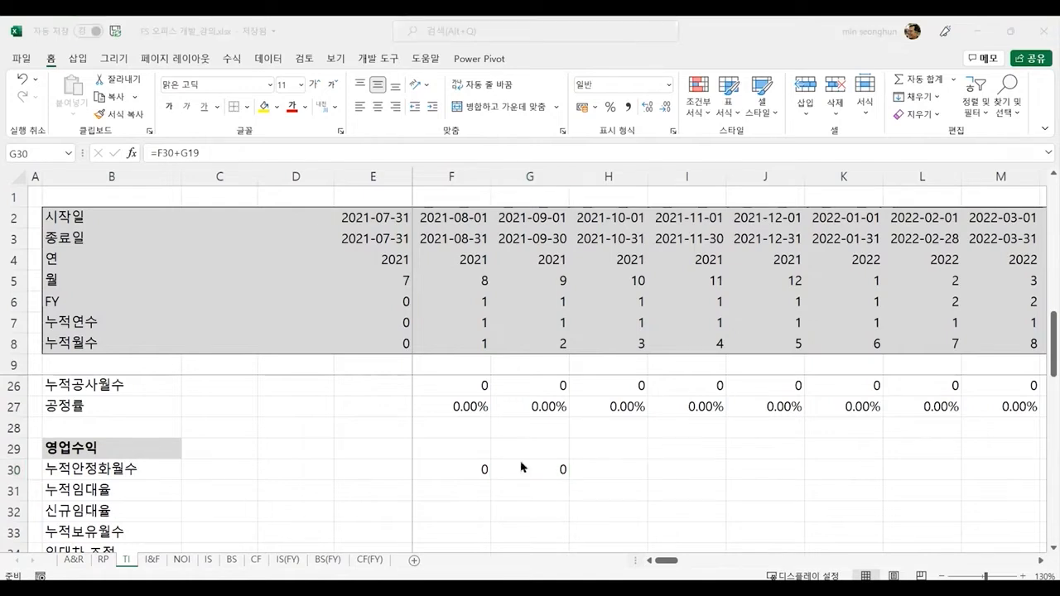
pyautogui.hotkey('alt', 'Tab')
pyautogui.hotkey('ctrl', 'shift', 'Right')
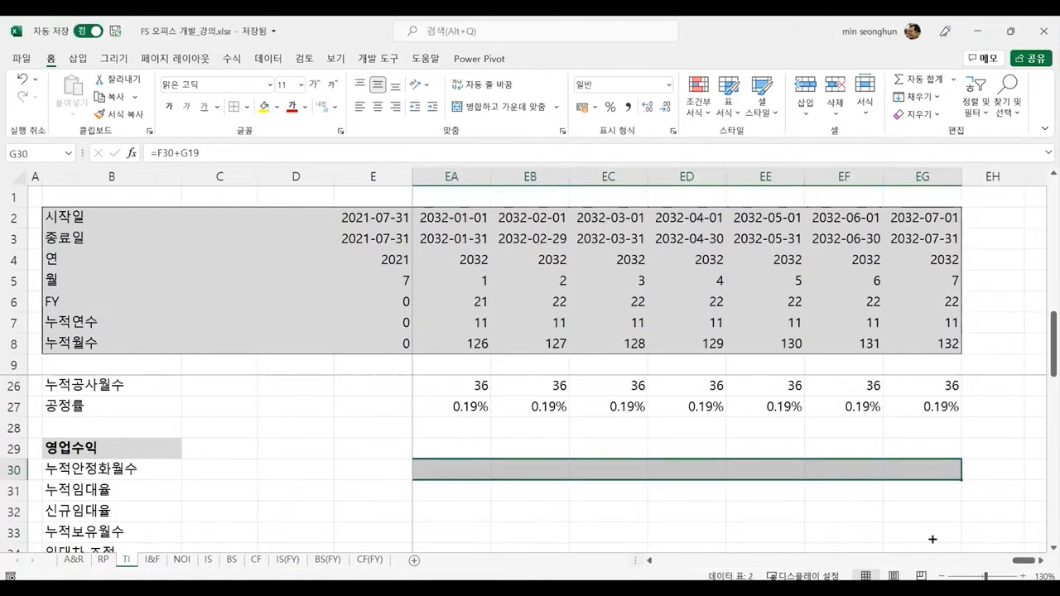
pyautogui.hotkey('ctrl', 'r')
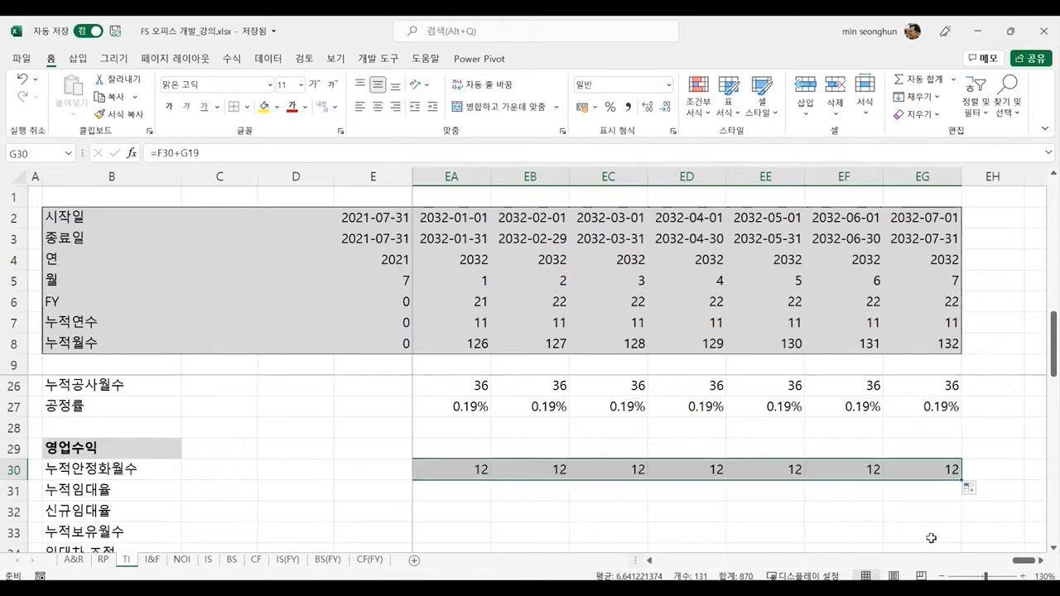
# Start an IF formula in F31 for 누적임대율 that tests whether F3 equals the 건물취득일 date in C18.
pyautogui.press('Left')
pyautogui.press('Left')
pyautogui.press('Right')
pyautogui.press('Down')
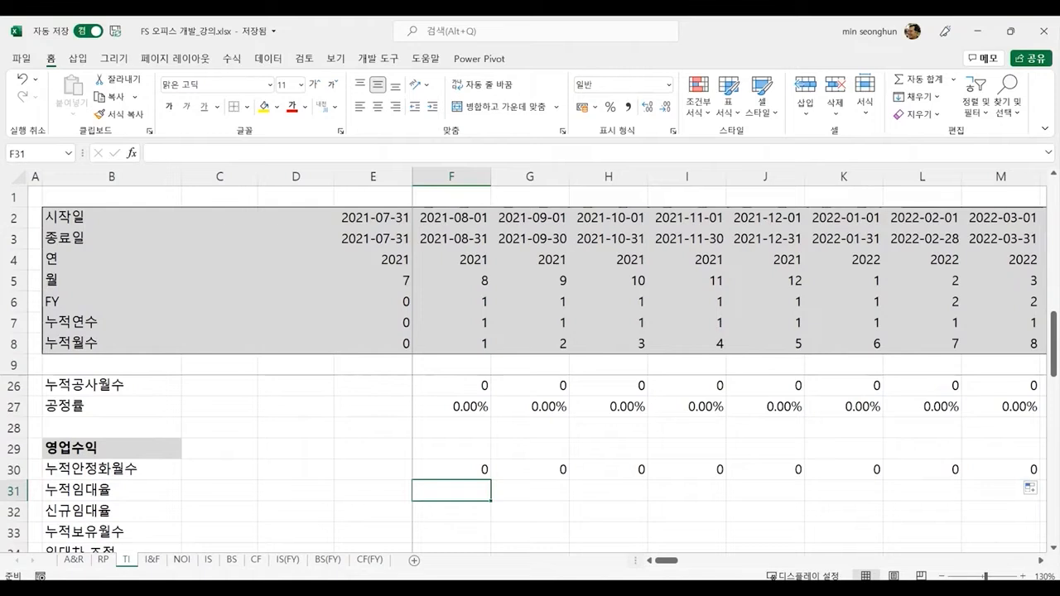
pyautogui.hotkey('alt', 'Tab')
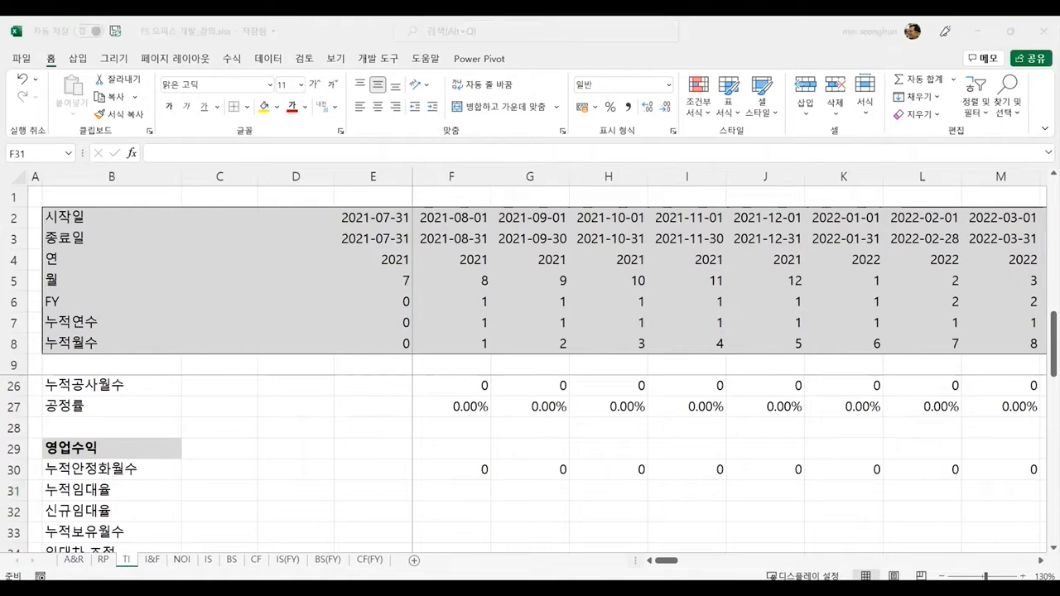
pyautogui.hotkey('alt', 'Tab')
pyautogui.write('=if(')
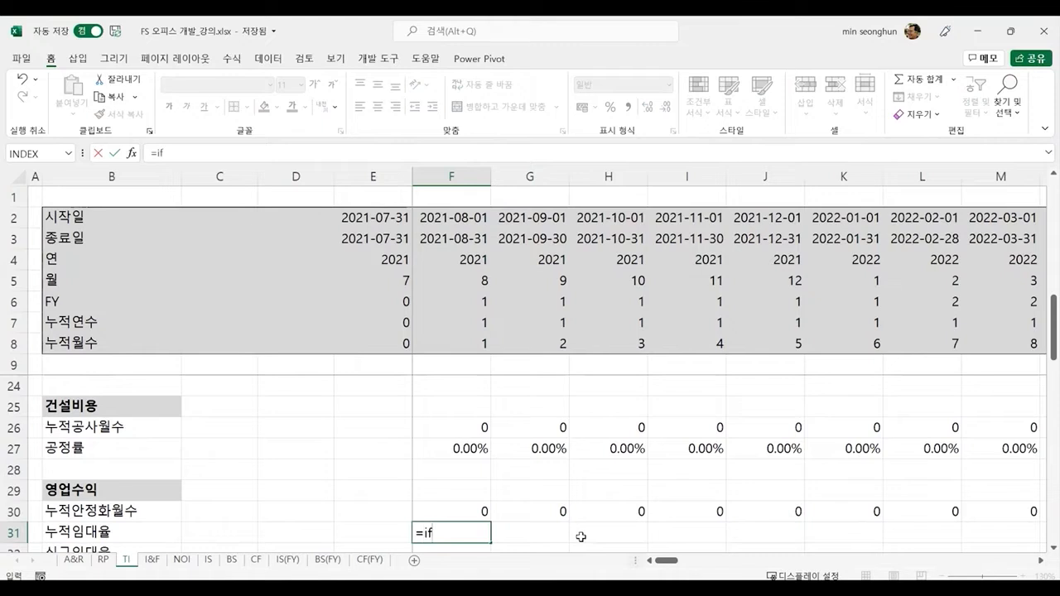
pyautogui.scroll(5, 578, 536)
pyautogui.click(454, 240)
pyautogui.write('=')
pyautogui.scroll(-1, 226, 490)
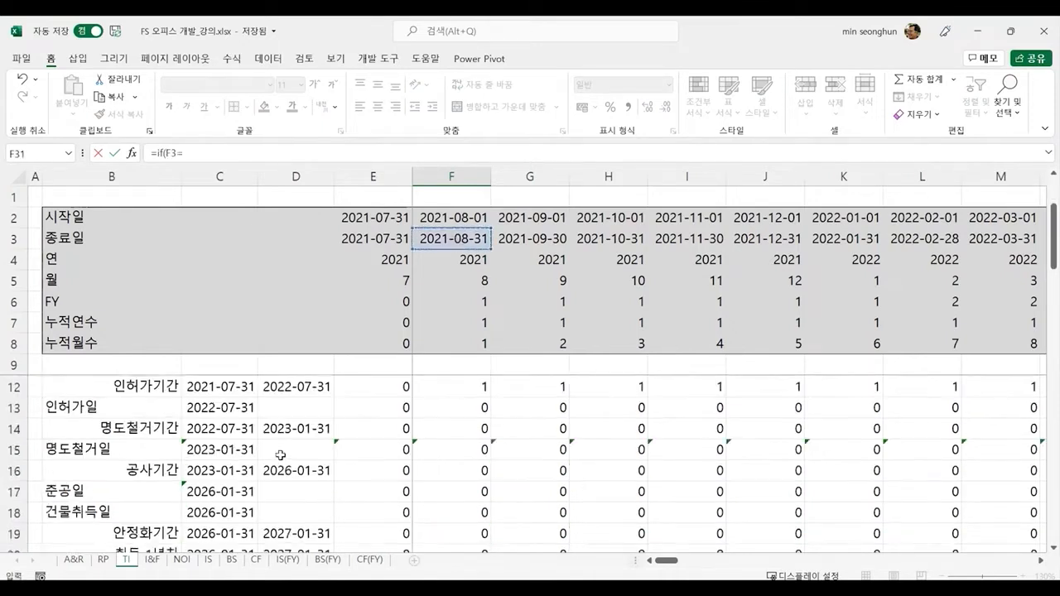
pyautogui.click(227, 490)
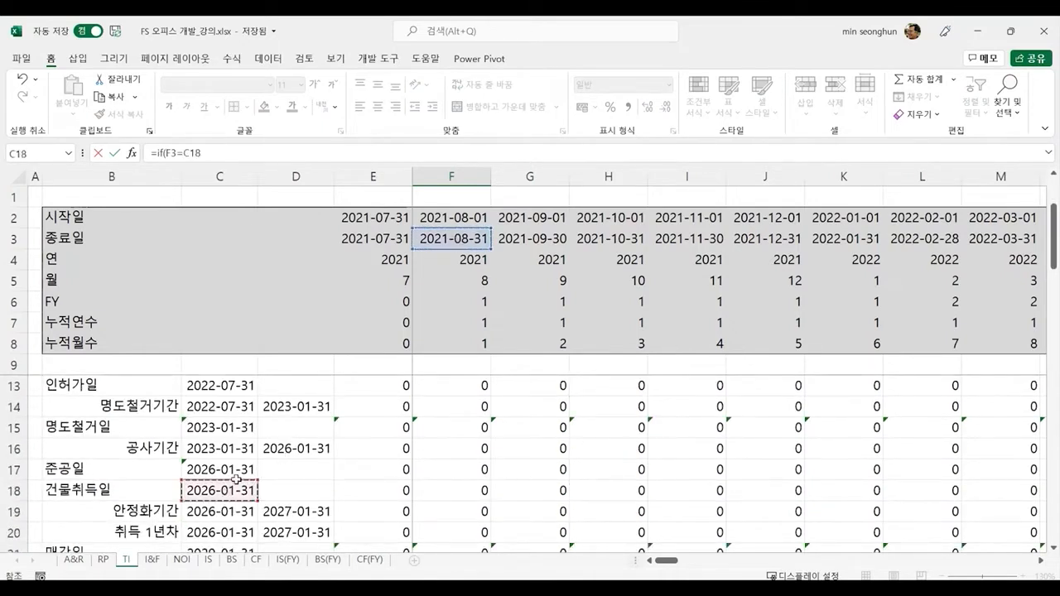
pyautogui.write(',')
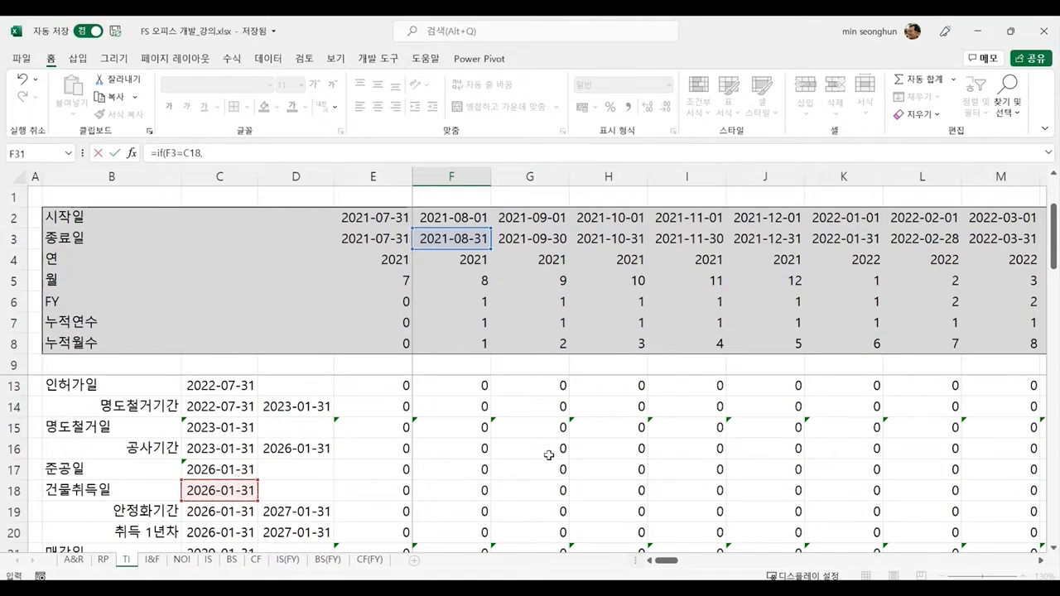
# Set the IF formula's true result to (1-'A&R'!K5), using the 초기공실률 on the A&R sheet.
pyautogui.scroll(-2, 544, 456)
pyautogui.scroll(-1, 544, 456)
pyautogui.scroll(1, 543, 457)
pyautogui.scroll(1, 538, 457)
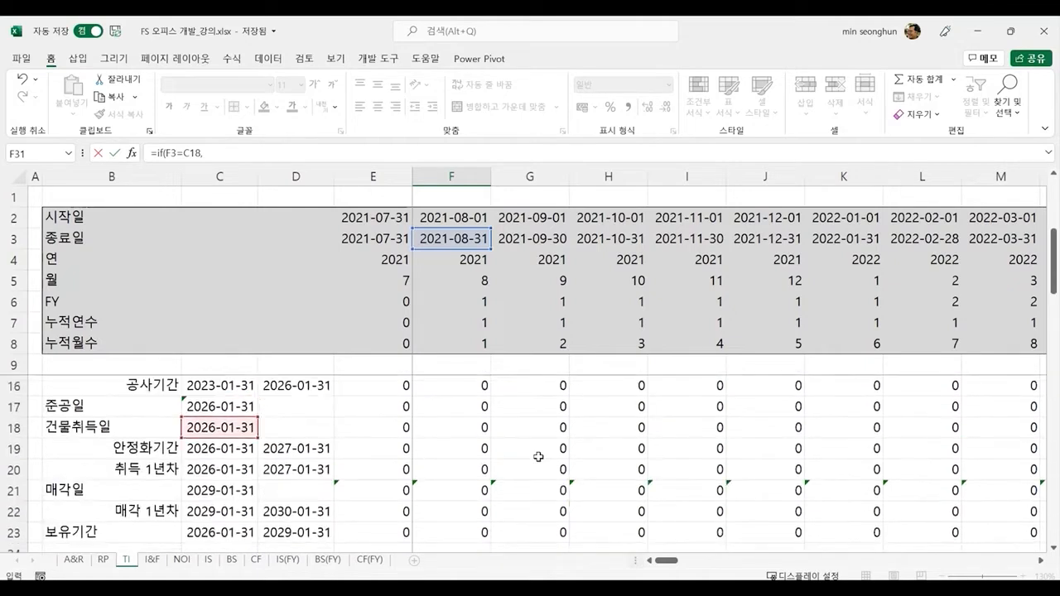
pyautogui.scroll(-5, 540, 456)
pyautogui.scroll(1, 372, 454)
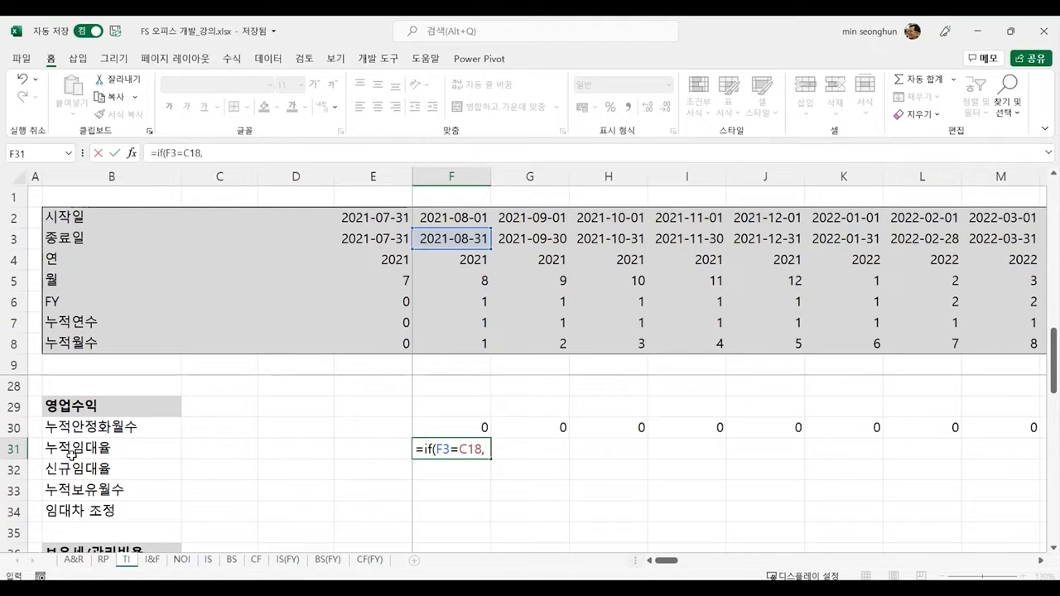
pyautogui.write('(1-')
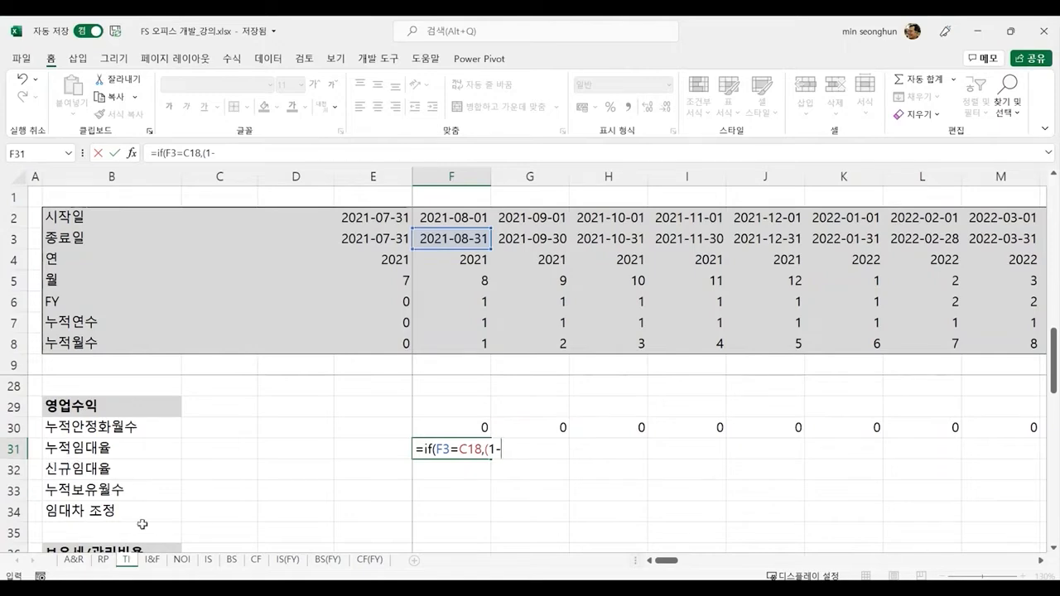
pyautogui.click(78, 561)
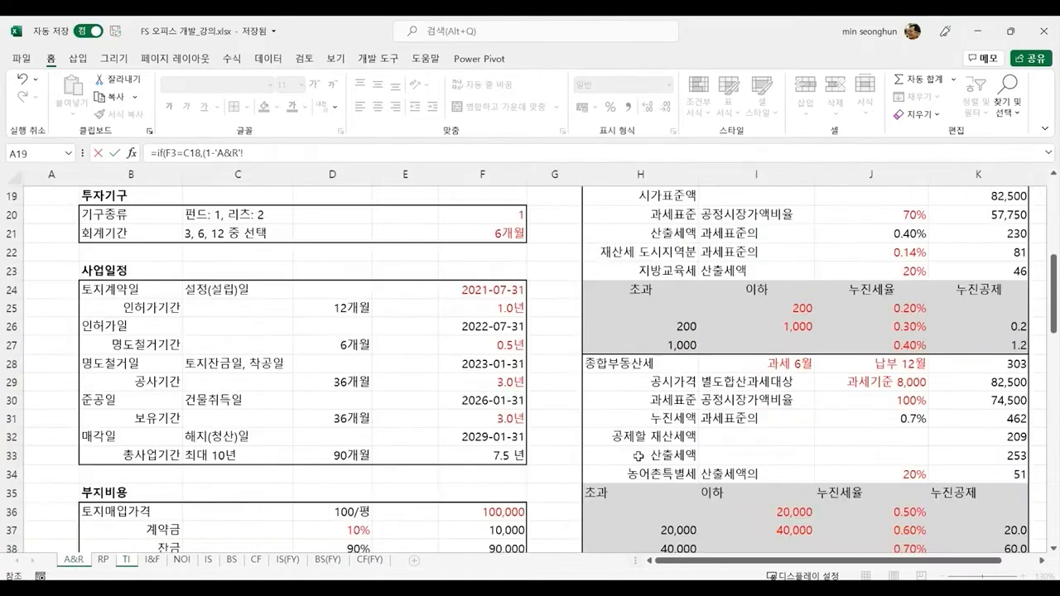
pyautogui.scroll(6, 784, 468)
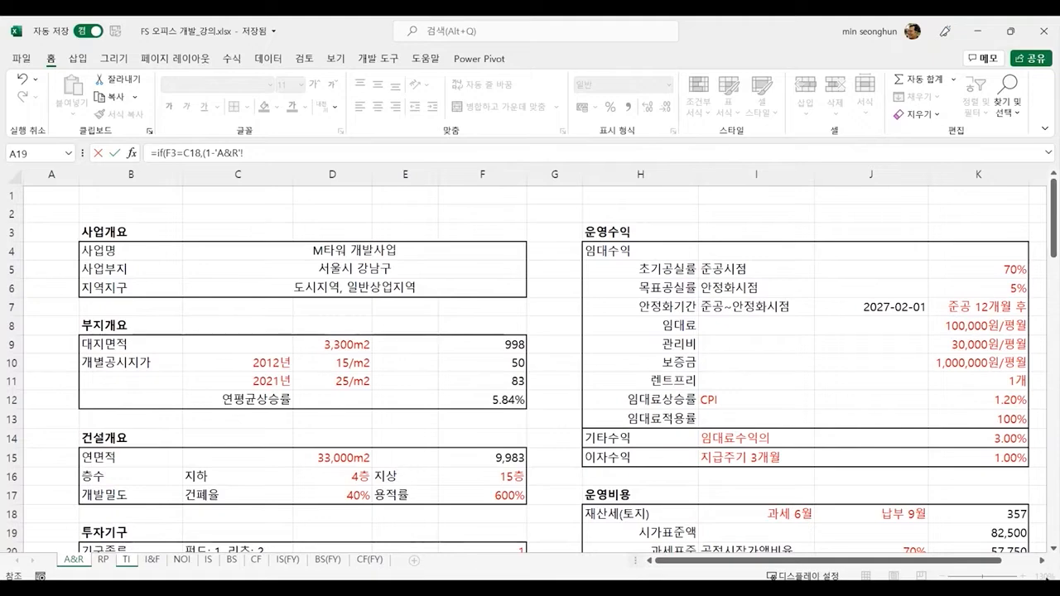
pyautogui.click(1042, 562)
pyautogui.click(1042, 562)
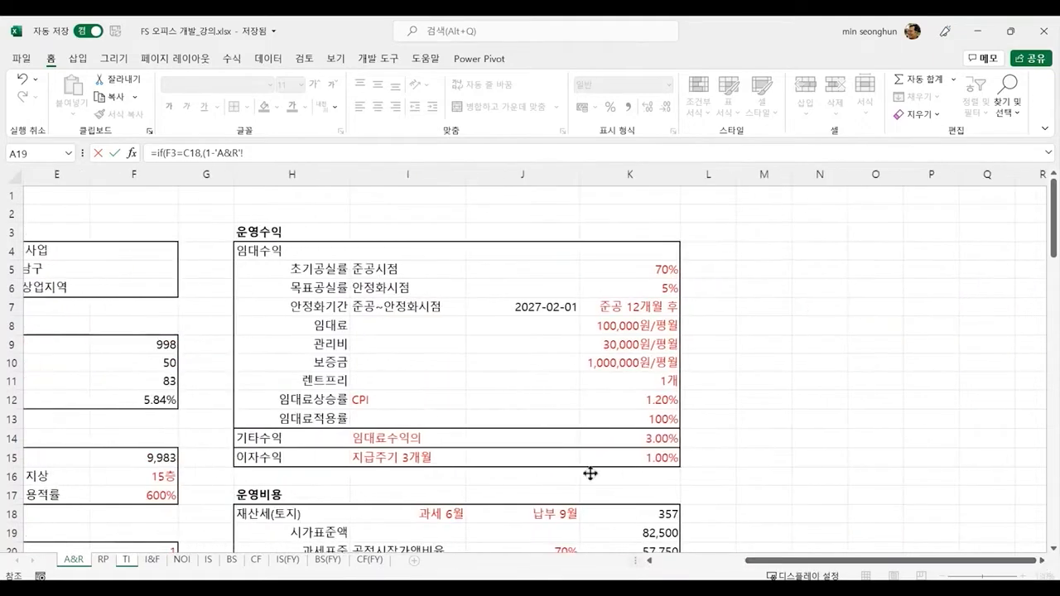
pyautogui.click(623, 270)
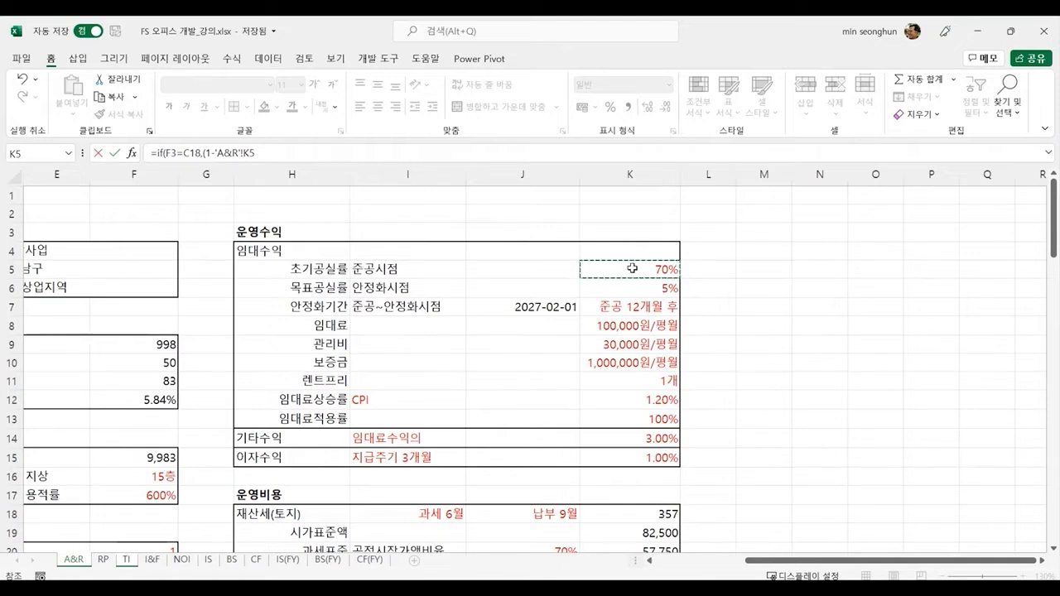
pyautogui.write(')')
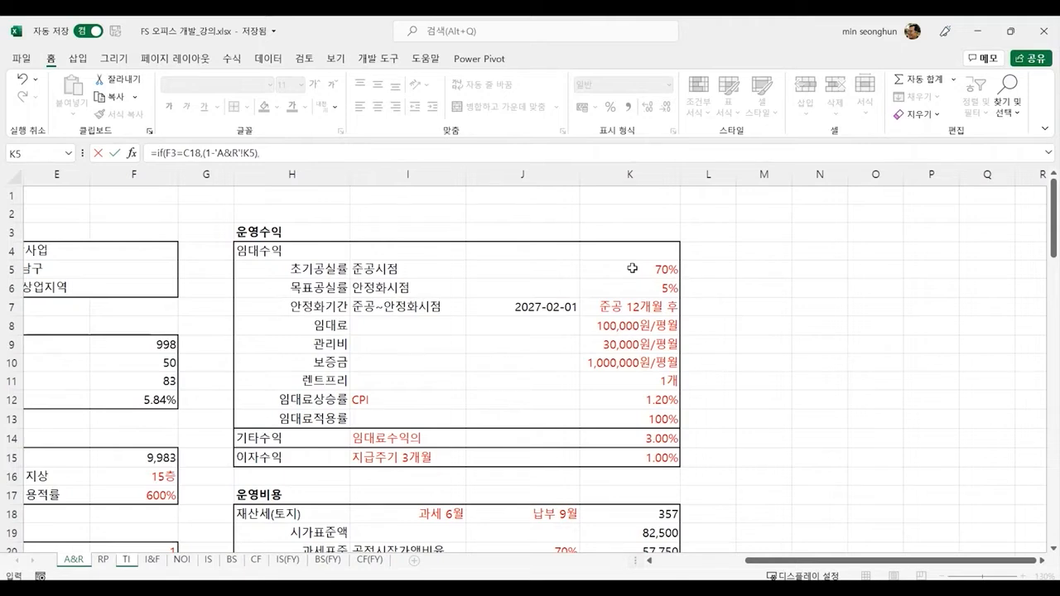
# Nest a second IF in the F31 formula for F3>C18, with its true result beginning with (1-'A&R'!K5).
pyautogui.write(',if(f3>')
pyautogui.write('c18')
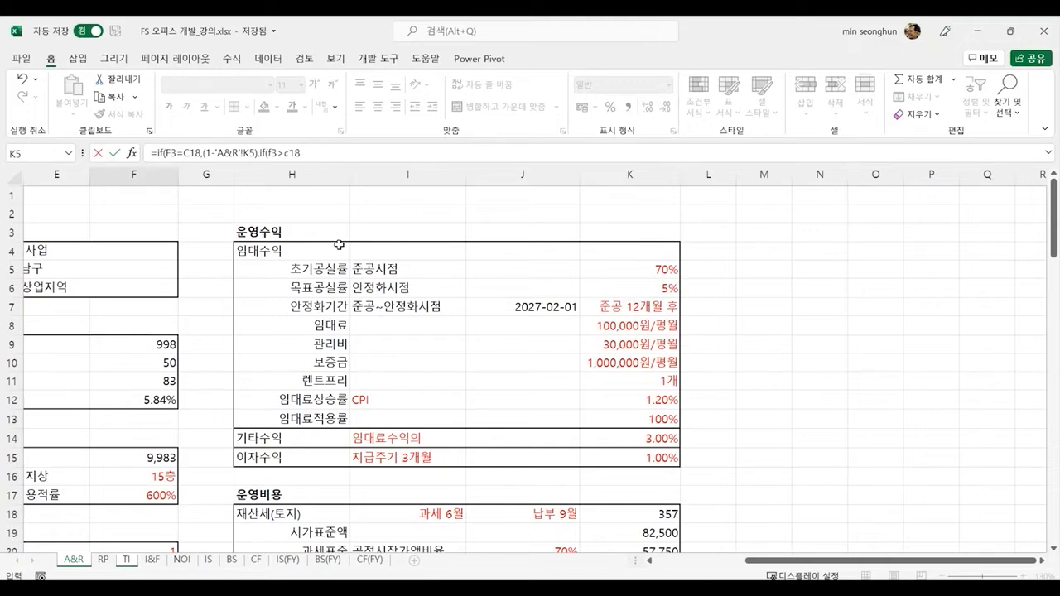
pyautogui.write(',(1-')
pyautogui.click(614, 266)
pyautogui.write(')+(')
# Add the monthly lease-up term ('A&R'!K5-'A&R'!K6)/'A&R'!K7* to the nested IF, using the 초기공실률, 목표공실률 and 안정화기간 assumptions.
pyautogui.click(627, 272)
pyautogui.write("-'A&R'!K5)+('A&R'!K5-")
pyautogui.click(631, 290)
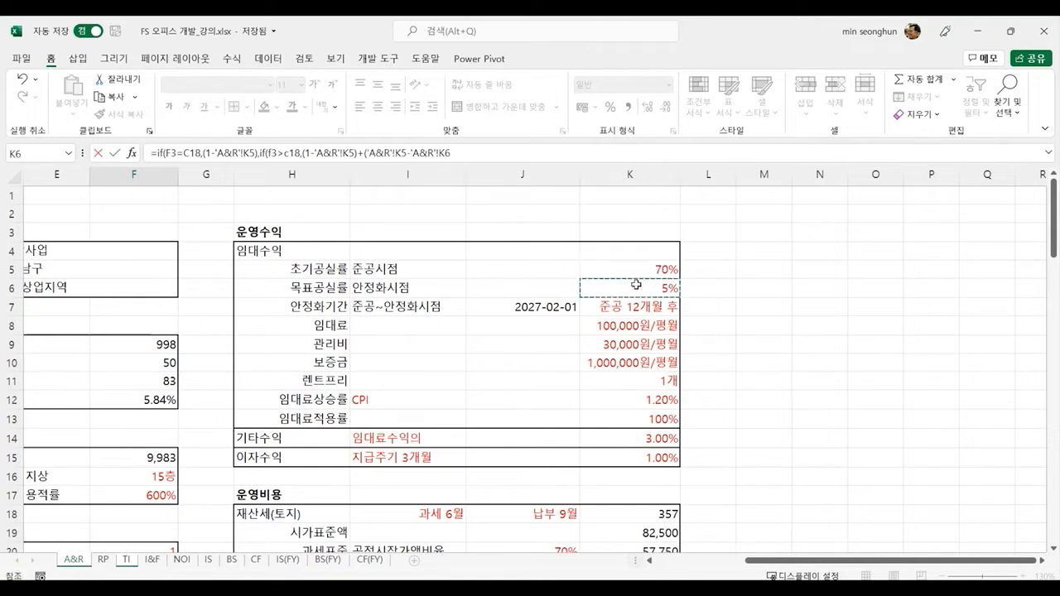
pyautogui.write(')/')
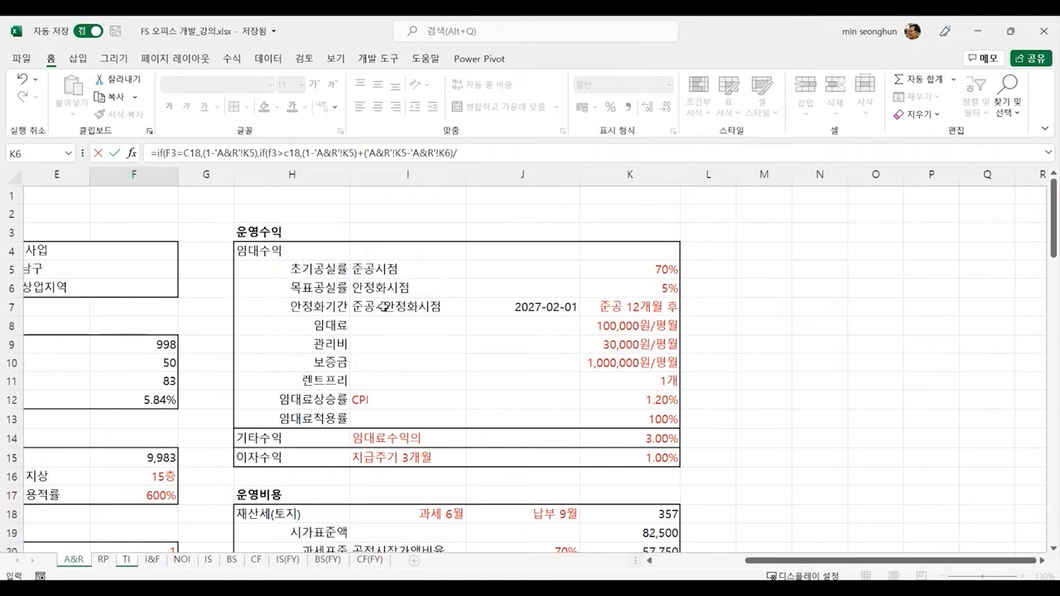
pyautogui.click(613, 309)
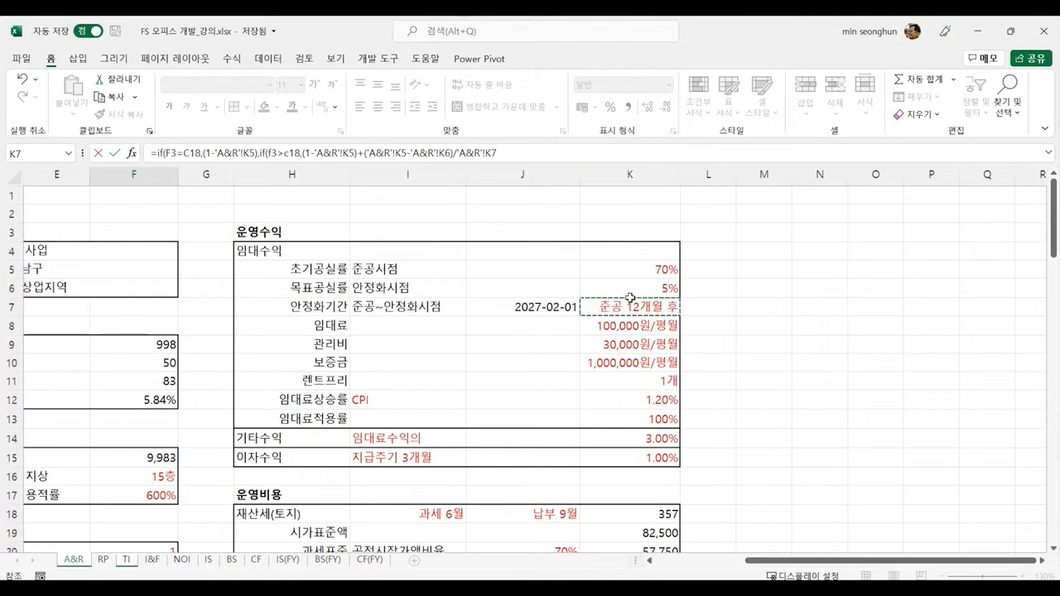
pyautogui.write('*')
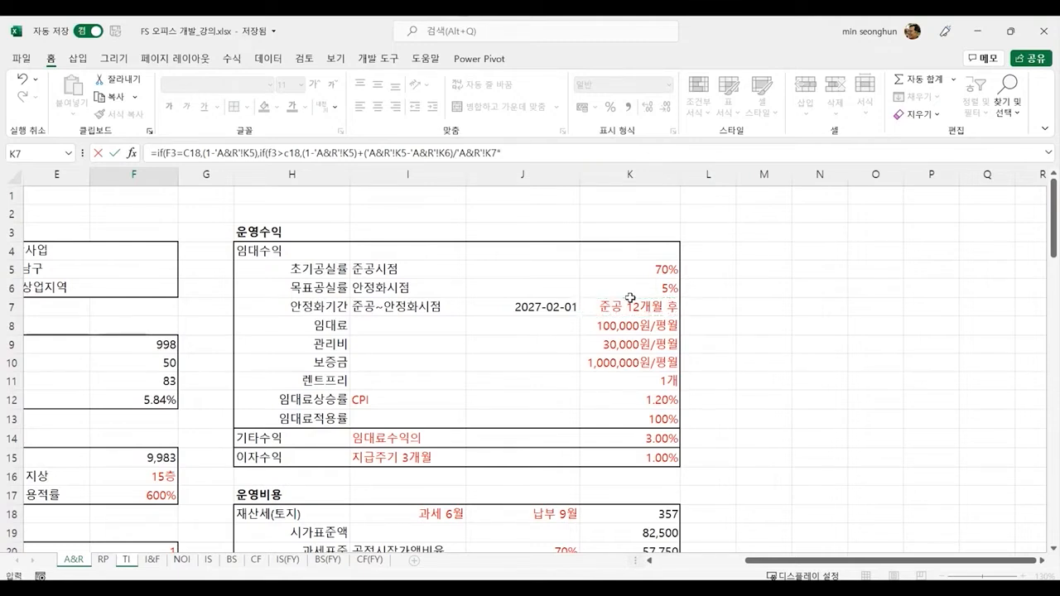
# Complete the 누적임대율 formula by multiplying by 누적안정화월수 in TI!F30 and returning 0 otherwise.
pyautogui.click(127, 561)
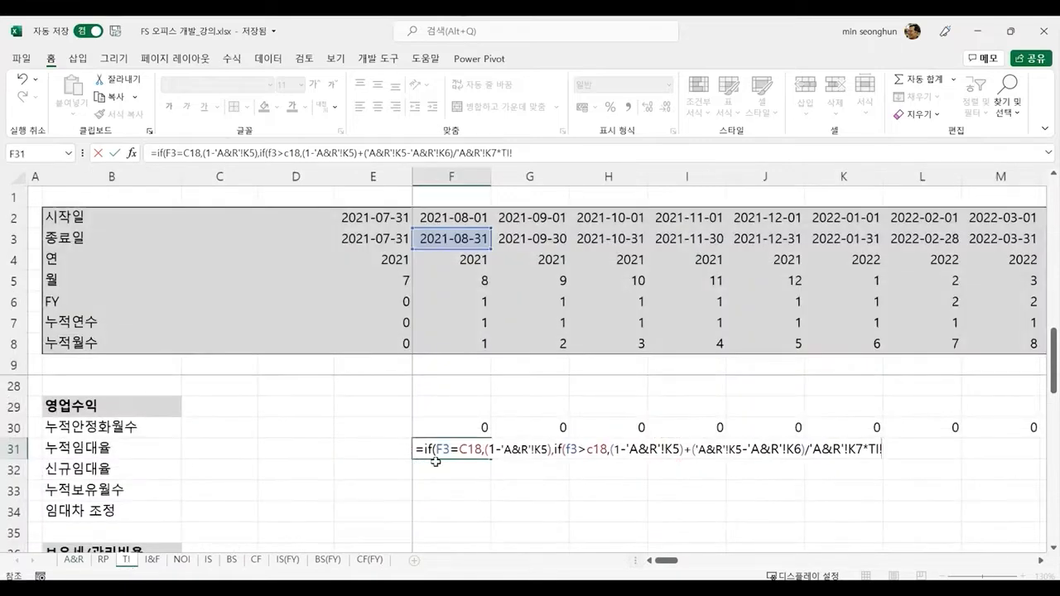
pyautogui.click(460, 429)
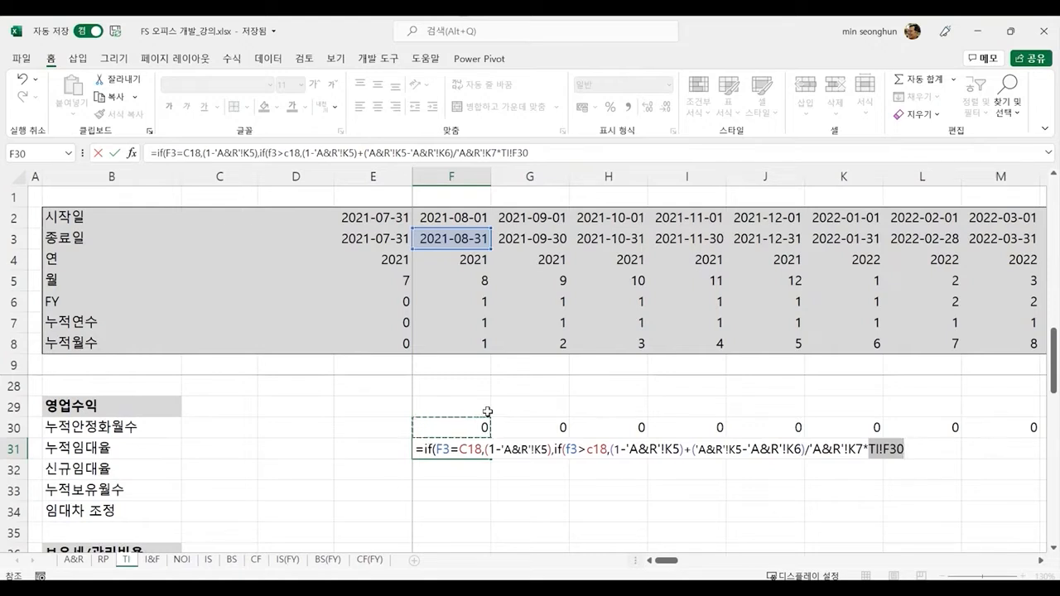
pyautogui.write(',0))')
pyautogui.hotkey('ctrl', 'Return')
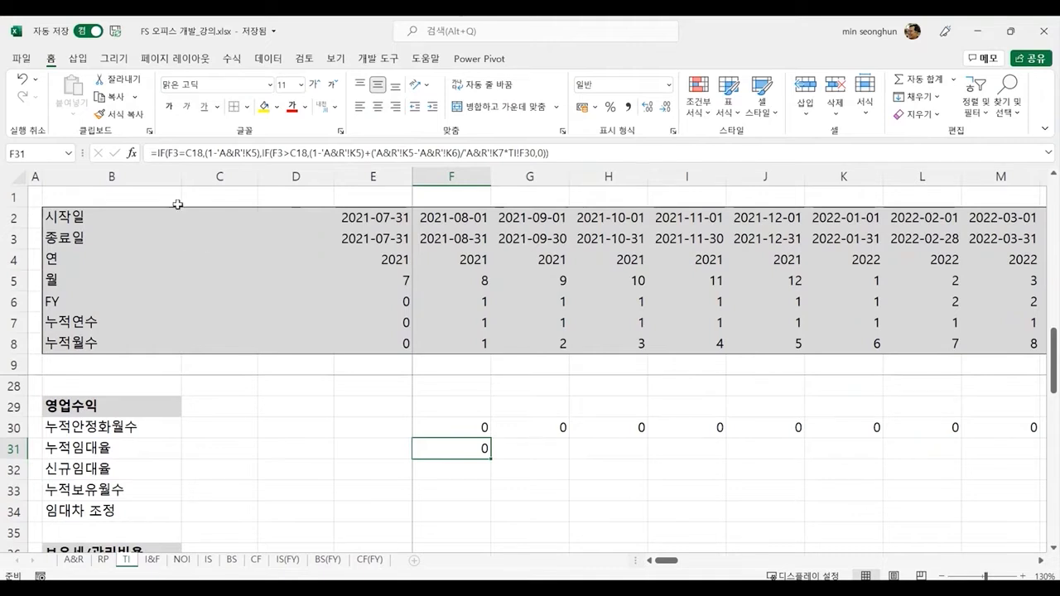
# Make every reference to C18 and to 'A&R' K5, K6 and K7 absolute in the F31 formula.
pyautogui.click(191, 154)
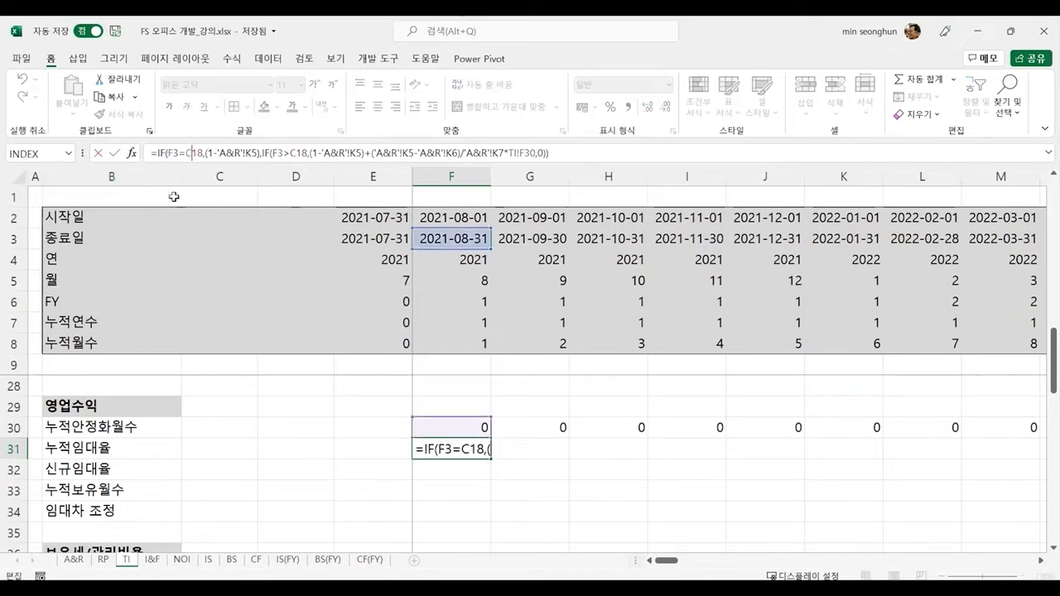
pyautogui.press('F4')
pyautogui.click(265, 154)
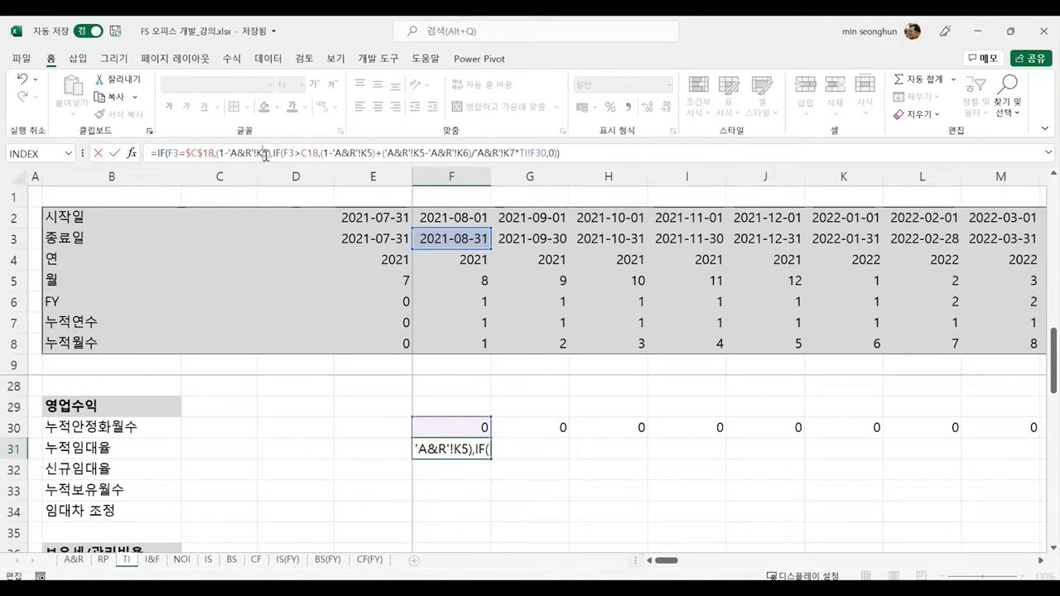
pyautogui.press('F4')
pyautogui.click(321, 154)
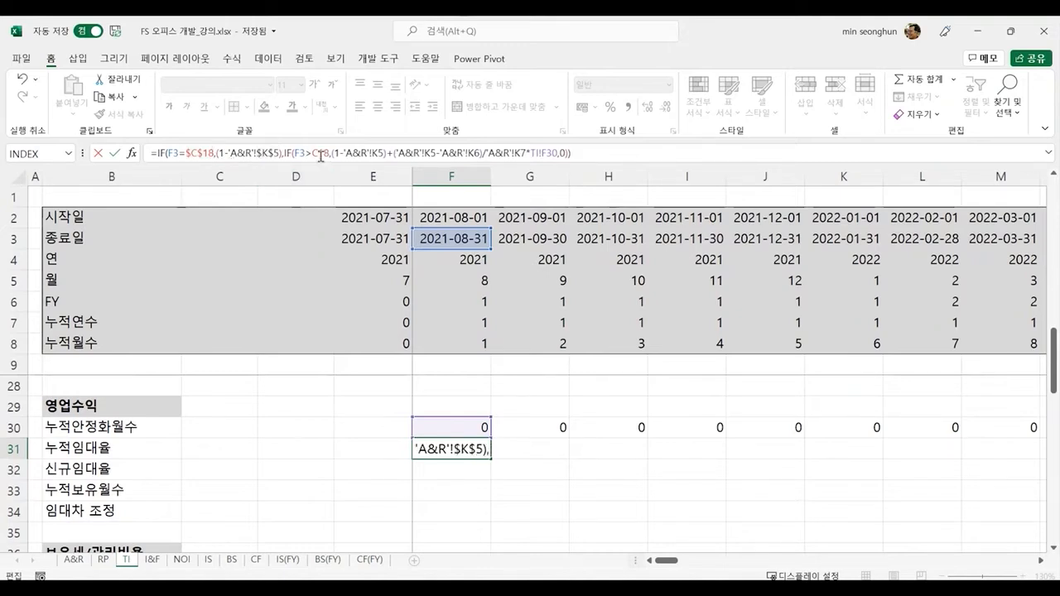
pyautogui.press('F4')
pyautogui.click(392, 154)
pyautogui.press('F4')
pyautogui.click(454, 155)
pyautogui.press('F4')
pyautogui.click(509, 154)
pyautogui.press('F4')
pyautogui.click(570, 154)
pyautogui.press('F4')
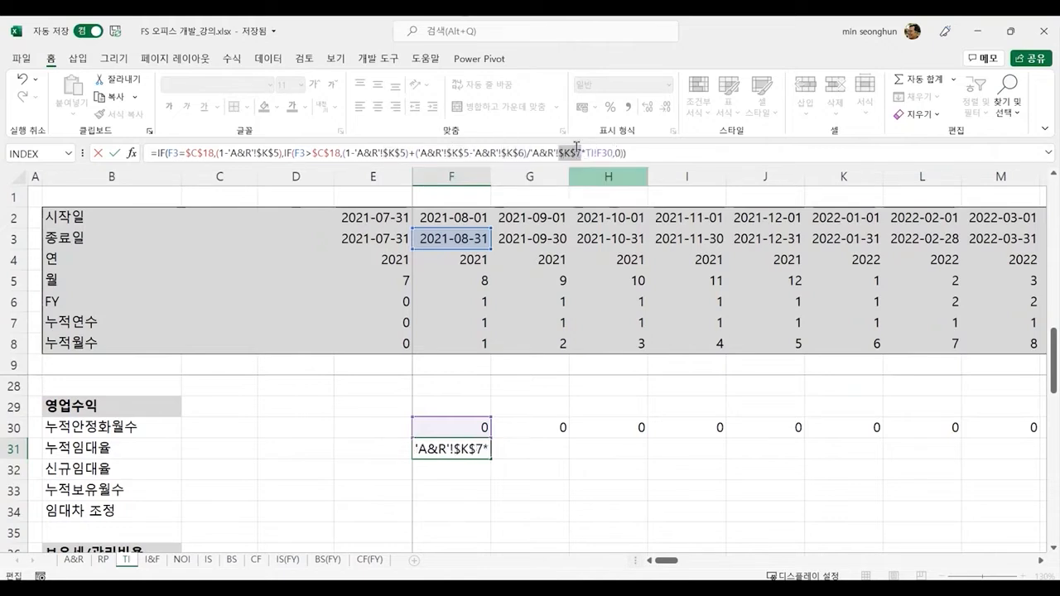
# Remove the redundant TI! prefix from the F30 reference in the F31 formula and commit it.
pyautogui.click(654, 156)
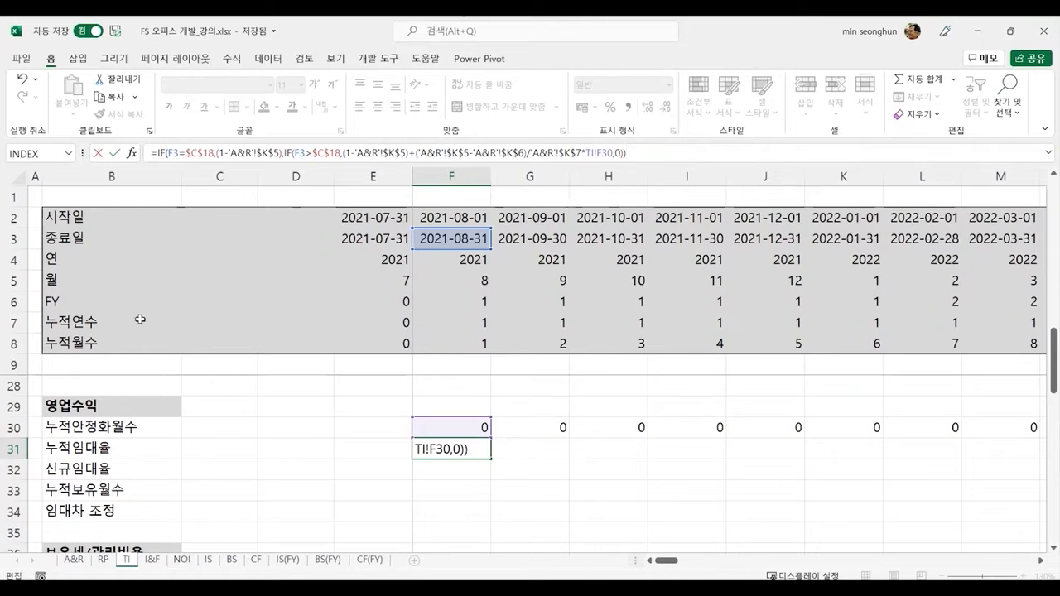
pyautogui.click(591, 153)
pyautogui.hotkey('shift', 'Right')
pyautogui.hotkey('shift', 'Right')
pyautogui.hotkey('shift', 'Right')
pyautogui.press('Delete')
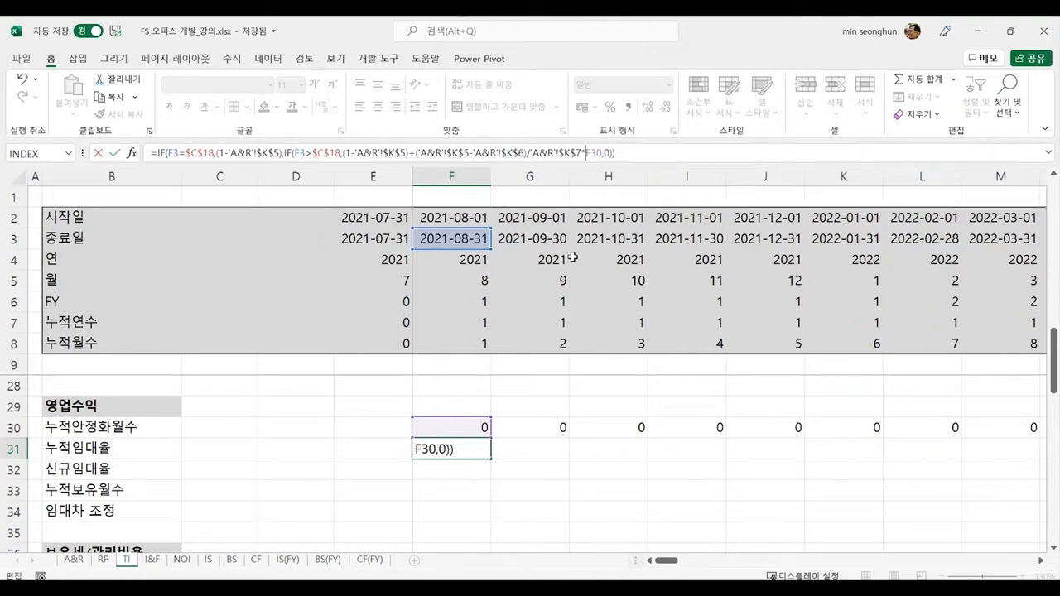
pyautogui.click(631, 153)
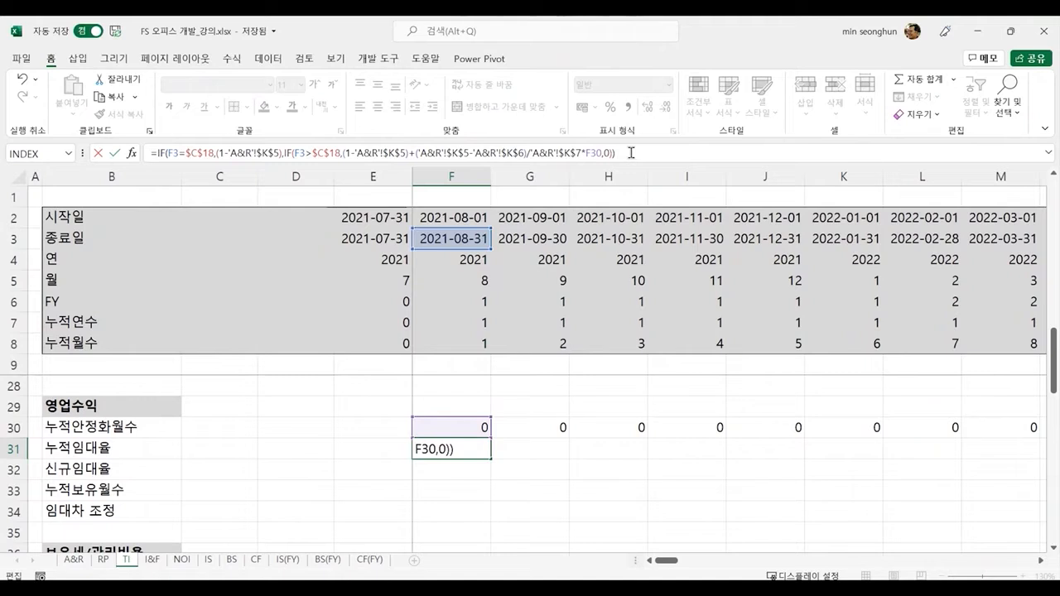
pyautogui.press('Return')
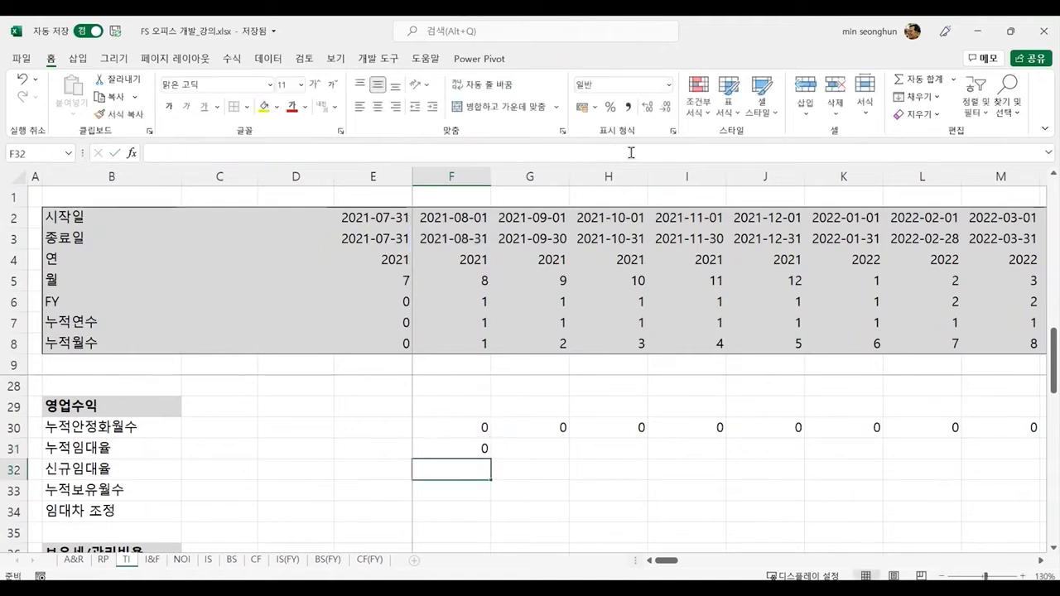
# Fill the 누적임대율 formula from F31 across to H31.
pyautogui.press('Up')
pyautogui.moveTo(491, 458); pyautogui.dragTo(647, 469)
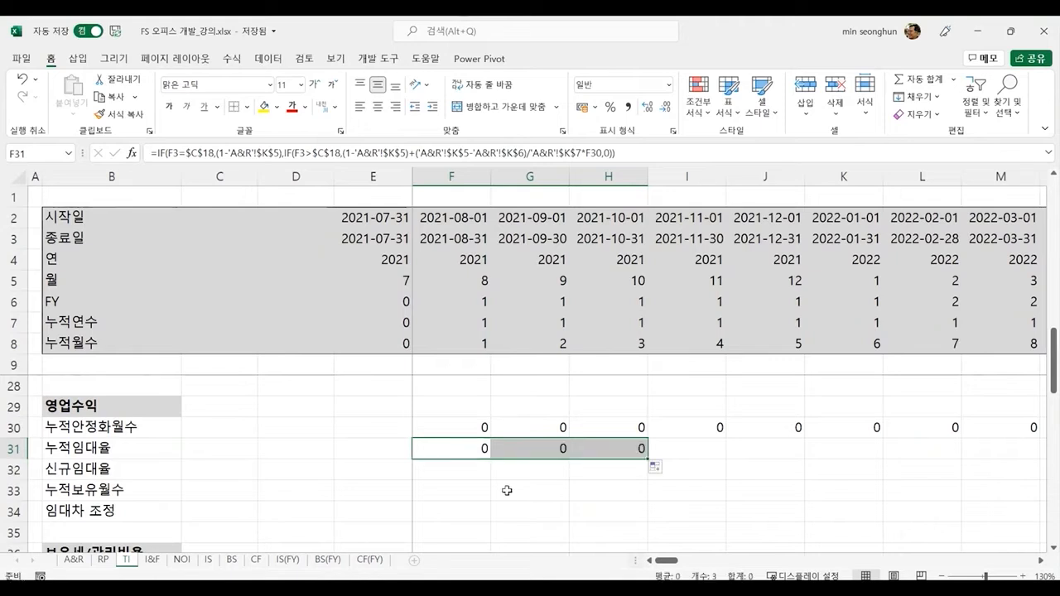
pyautogui.hotkey('alt', 'Tab')
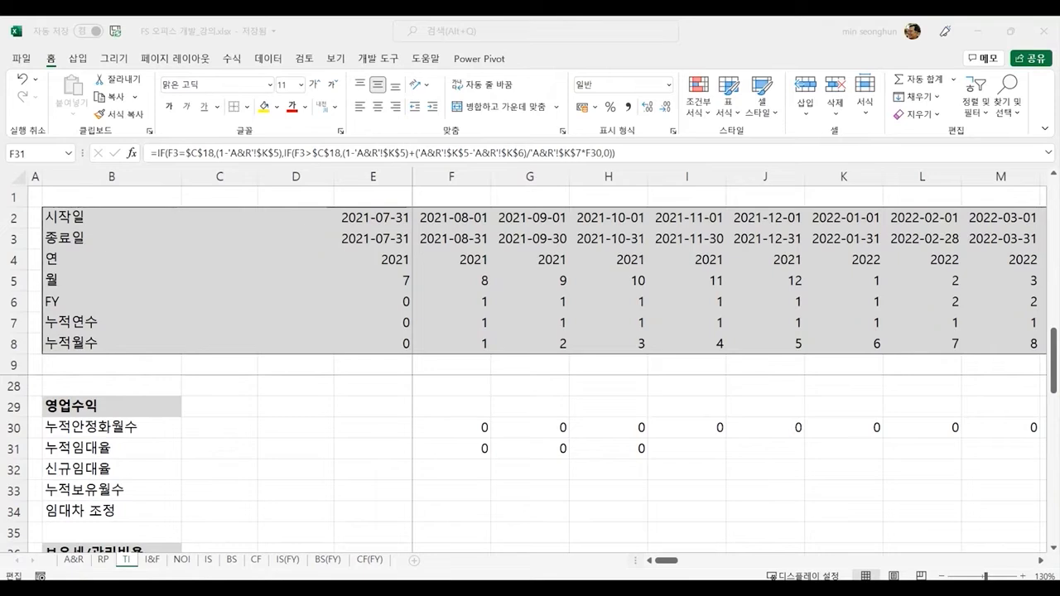
# Enter =F31-E31 in F32 to calculate 신규임대율 as the change in 누적임대율 from the prior month.
pyautogui.click(452, 473)
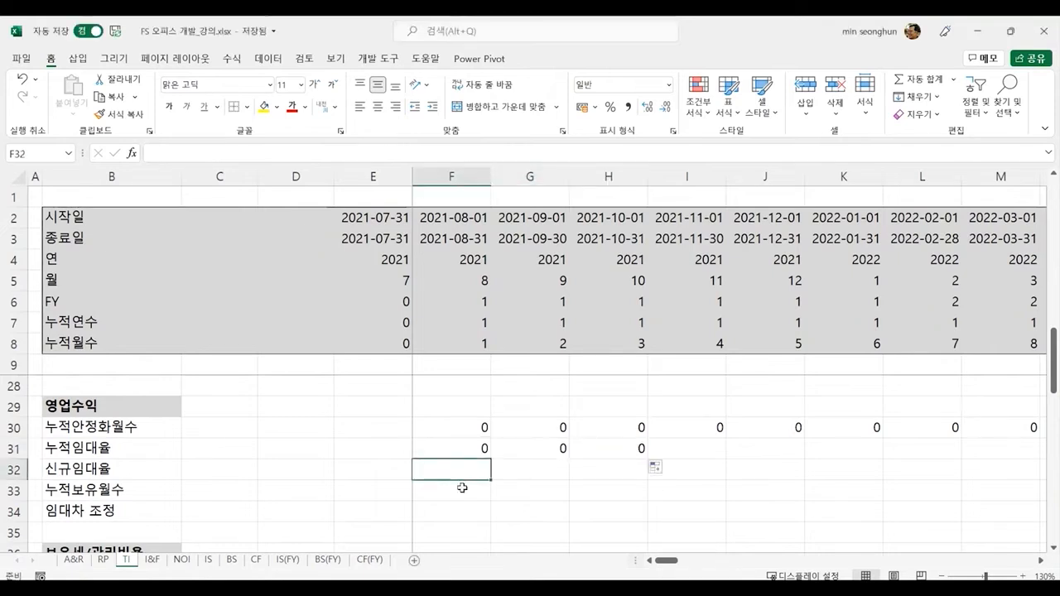
pyautogui.write('=')
pyautogui.press('Up')
pyautogui.write('-')
pyautogui.press('Up')
pyautogui.press('Left')
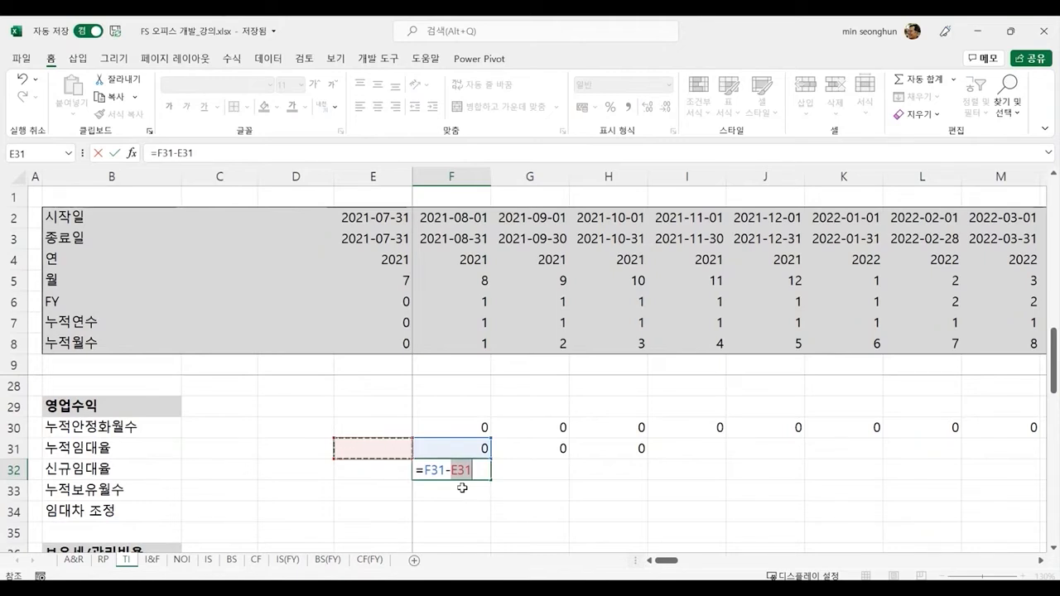
pyautogui.press('Return')
# Fill the 신규임대율 formula across to column H, and extend both the 누적임대율 and 신규임대율 rows through column EG.
pyautogui.press('Up')
pyautogui.moveTo(490, 479)
pyautogui.mouseDown()
pyautogui.moveTo(618, 487)
pyautogui.moveTo(617, 502)
pyautogui.mouseUp()
pyautogui.moveTo(611, 449); pyautogui.dragTo(939, 527)
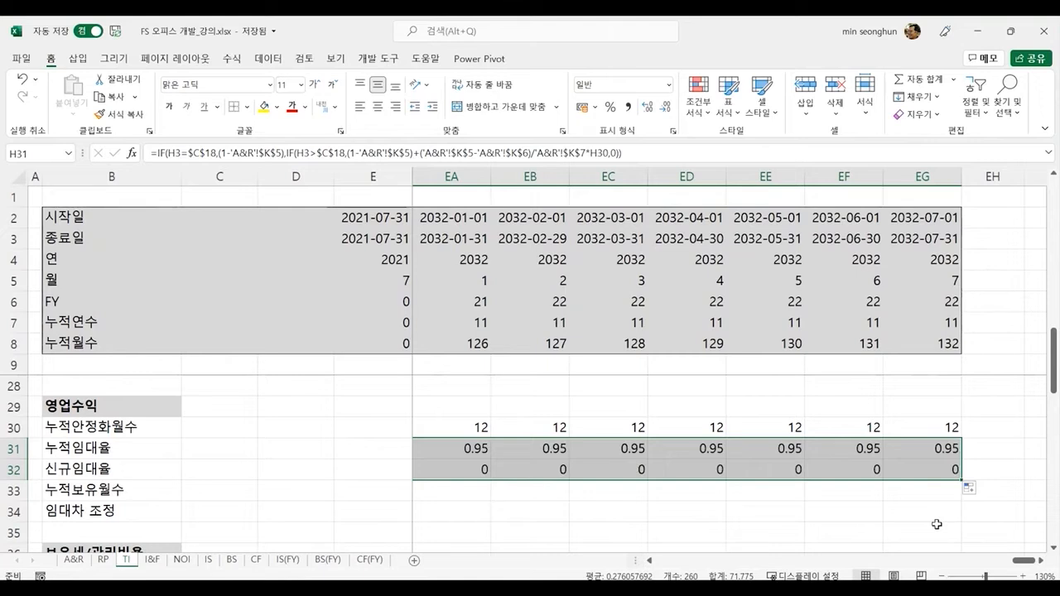
# Format the 누적임대율 and 신규임대율 rows from column F through EG as percentages with two decimals.
pyautogui.press('Left')
pyautogui.press('Left')
pyautogui.press('Left')
pyautogui.press('Left')
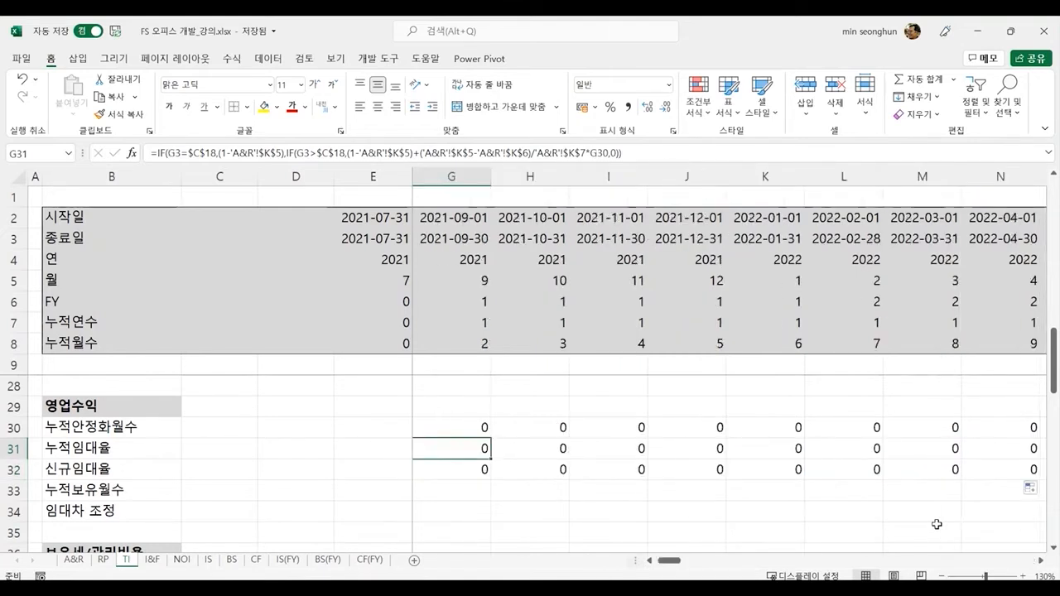
pyautogui.press('Right')
pyautogui.press('Right')
pyautogui.hotkey('shift', 'Down')
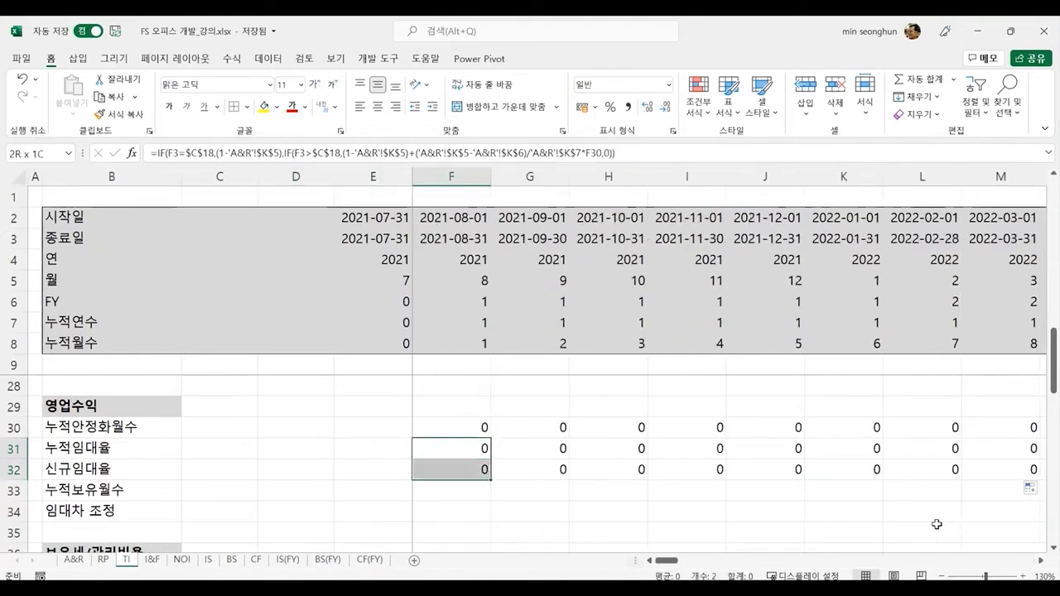
pyautogui.hotkey('ctrl', 'shift', 'Right')
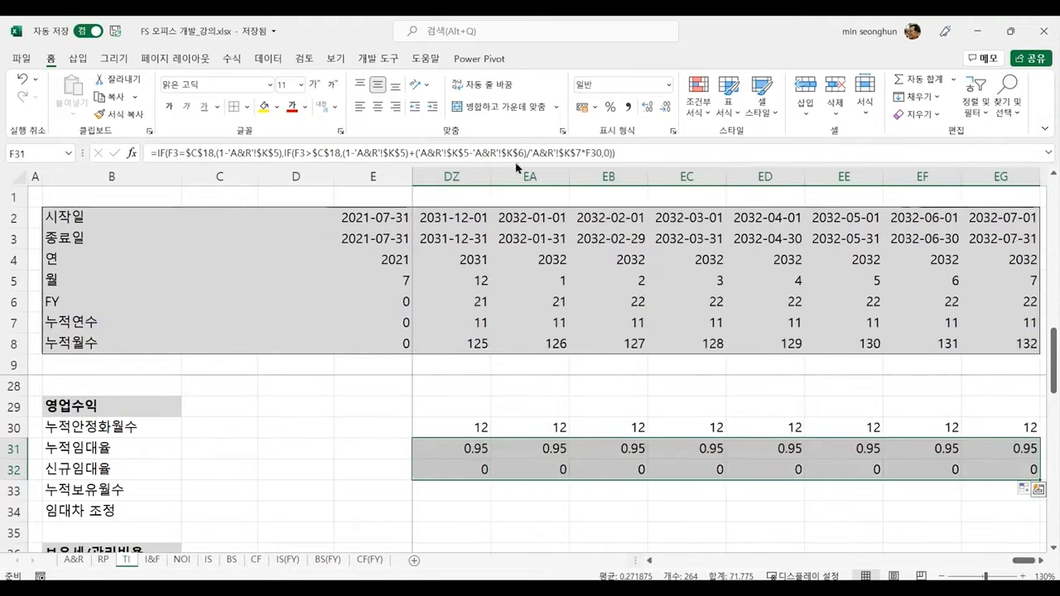
pyautogui.click(613, 107)
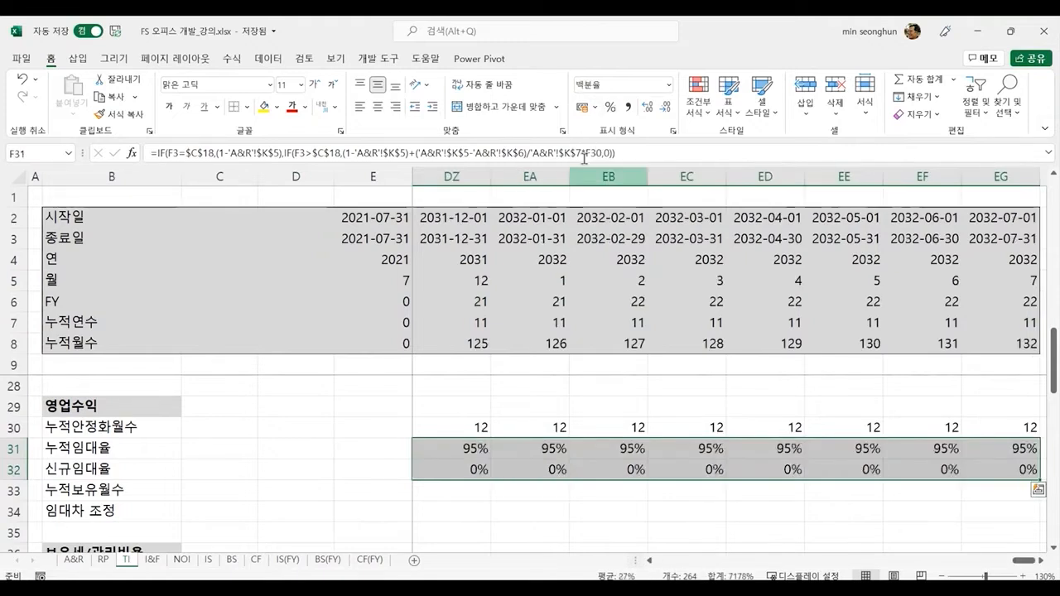
pyautogui.click(644, 114)
pyautogui.click(644, 114)
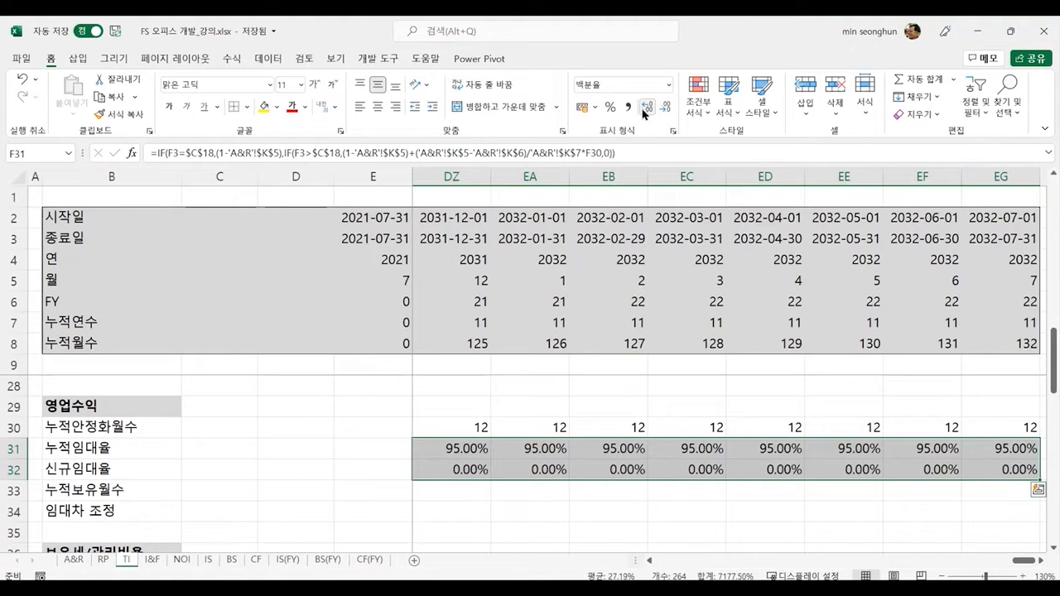
# Examine the 누적임대율 and 신규임대율 values month by month from column F to column BH.
pyautogui.press('Left')
pyautogui.press('Right')
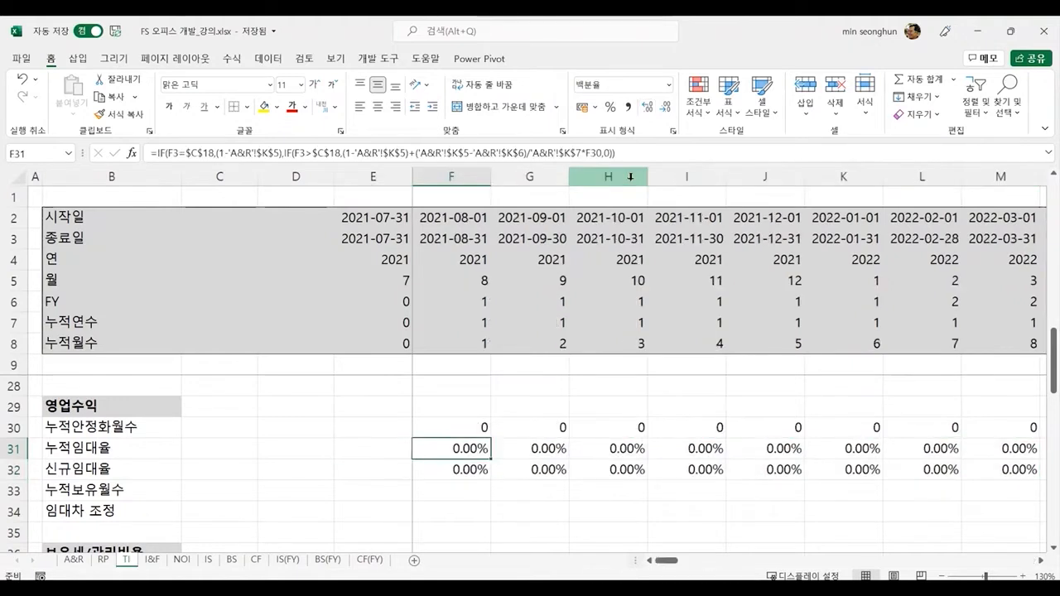
pyautogui.press('Down')
pyautogui.press('Right')
pyautogui.press('Right')
pyautogui.press('Right')
pyautogui.press('Right')
pyautogui.press('Right')
pyautogui.press('Right')
pyautogui.press('Right')
pyautogui.press('Right')
pyautogui.press('Right')
pyautogui.press('Right')
pyautogui.press('Right')
pyautogui.press('Right')
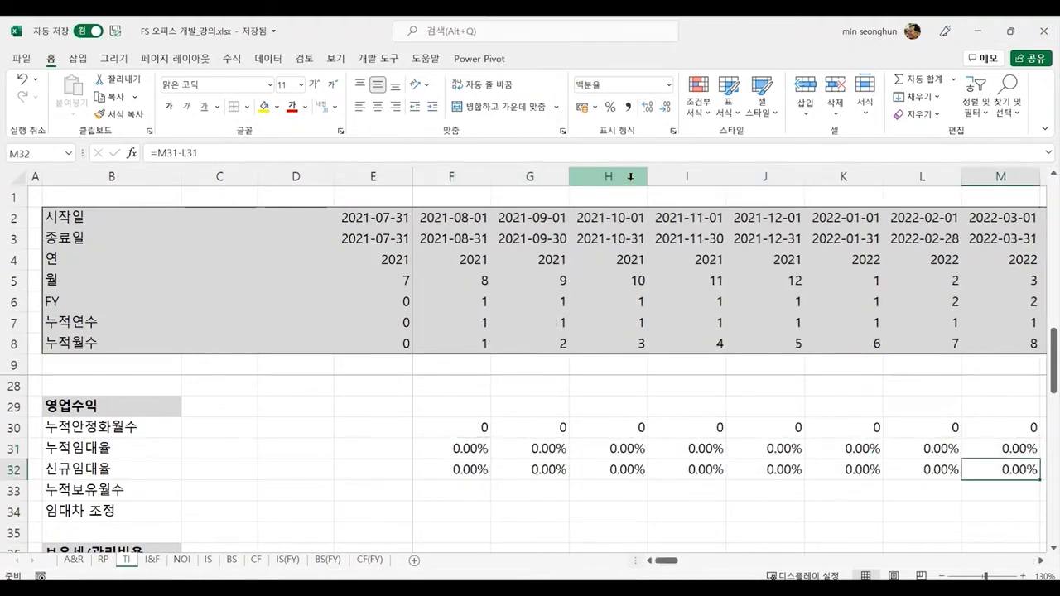
pyautogui.press('Right')
pyautogui.press('Right')
pyautogui.press('Right')
pyautogui.press('Right')
pyautogui.press('Right')
pyautogui.press('Right')
pyautogui.press('Right')
pyautogui.press('Right')
pyautogui.press('Right')
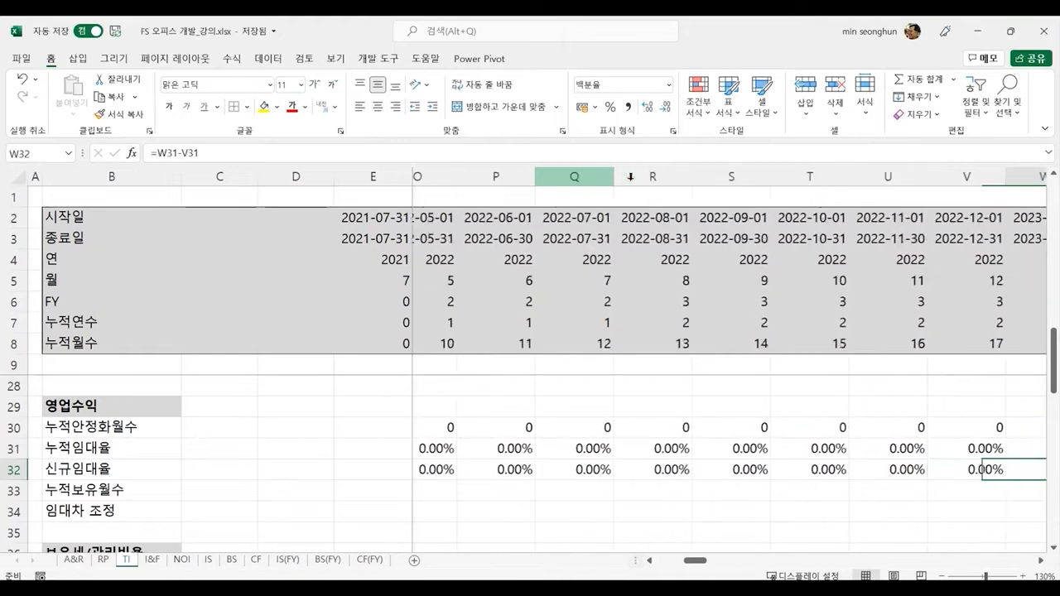
pyautogui.press('Right')
pyautogui.press('Right')
pyautogui.press('Right')
pyautogui.press('Right')
pyautogui.press('Right')
pyautogui.press('Right')
pyautogui.press('Right')
pyautogui.press('Right')
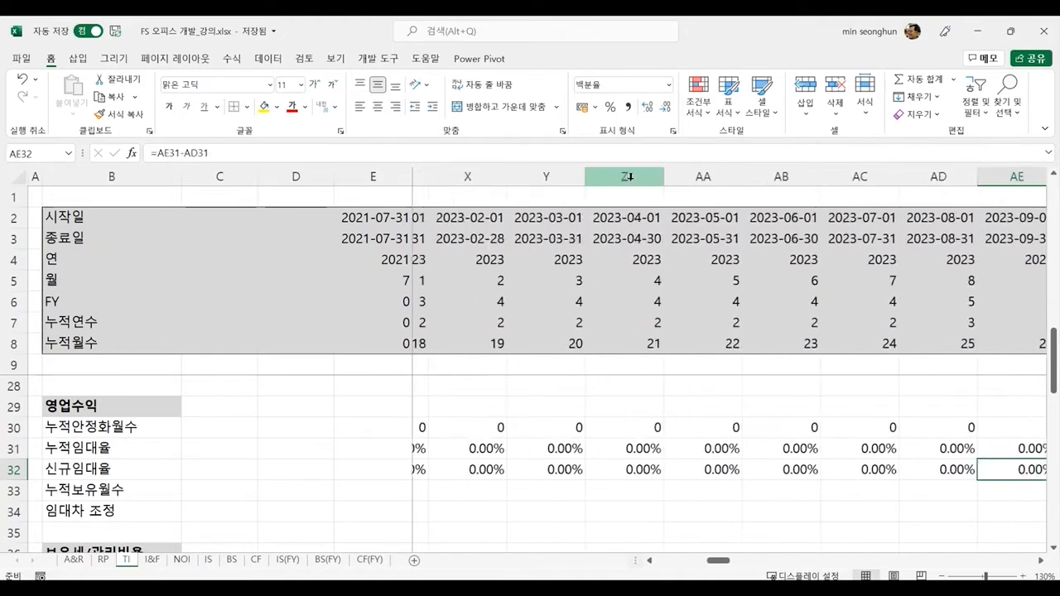
pyautogui.press('Right')
pyautogui.press('Right')
pyautogui.press('Right')
pyautogui.press('Right')
pyautogui.press('Right')
pyautogui.press('Right')
pyautogui.press('Right')
pyautogui.press('Right')
pyautogui.press('Right')
pyautogui.press('Right')
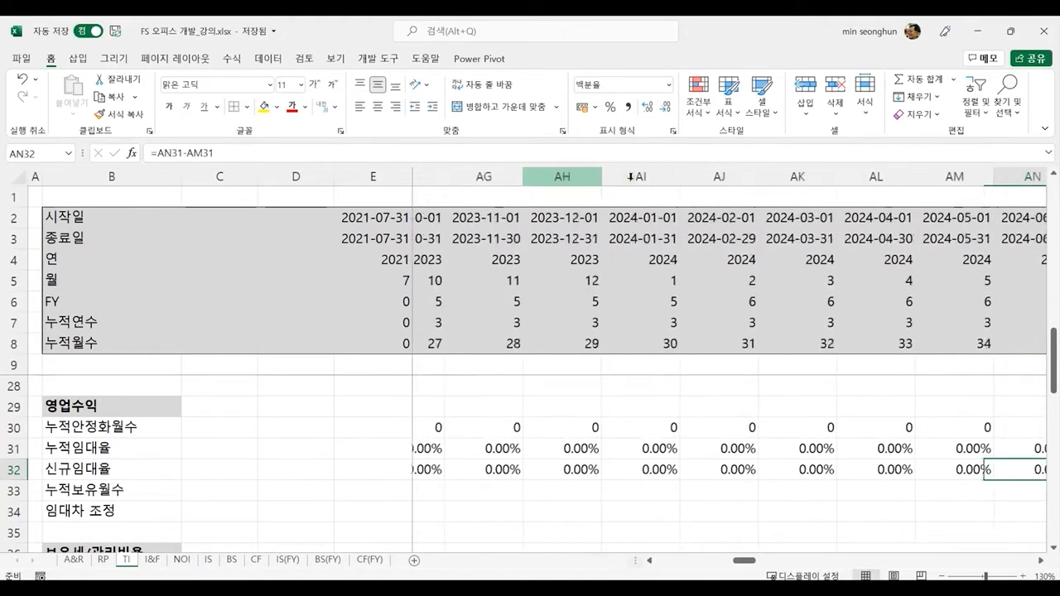
pyautogui.press('Right')
pyautogui.press('Right')
pyautogui.press('Right')
pyautogui.press('Right')
pyautogui.press('Right')
pyautogui.press('Right')
pyautogui.press('Right')
pyautogui.press('Right')
pyautogui.press('Right')
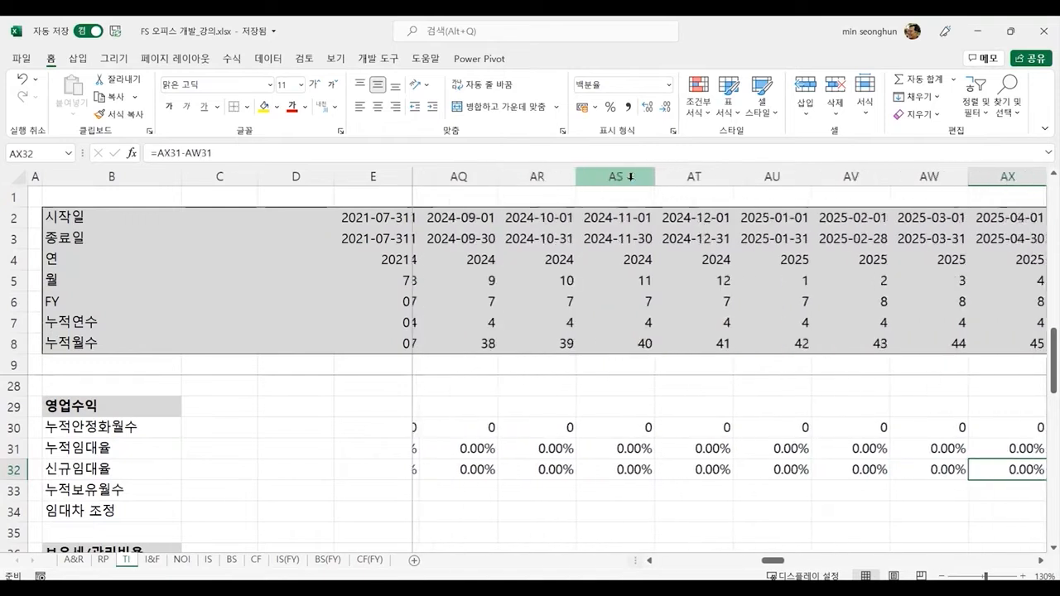
pyautogui.press('Right')
pyautogui.press('Right')
pyautogui.press('Right')
pyautogui.press('Right')
pyautogui.press('Right')
pyautogui.press('Right')
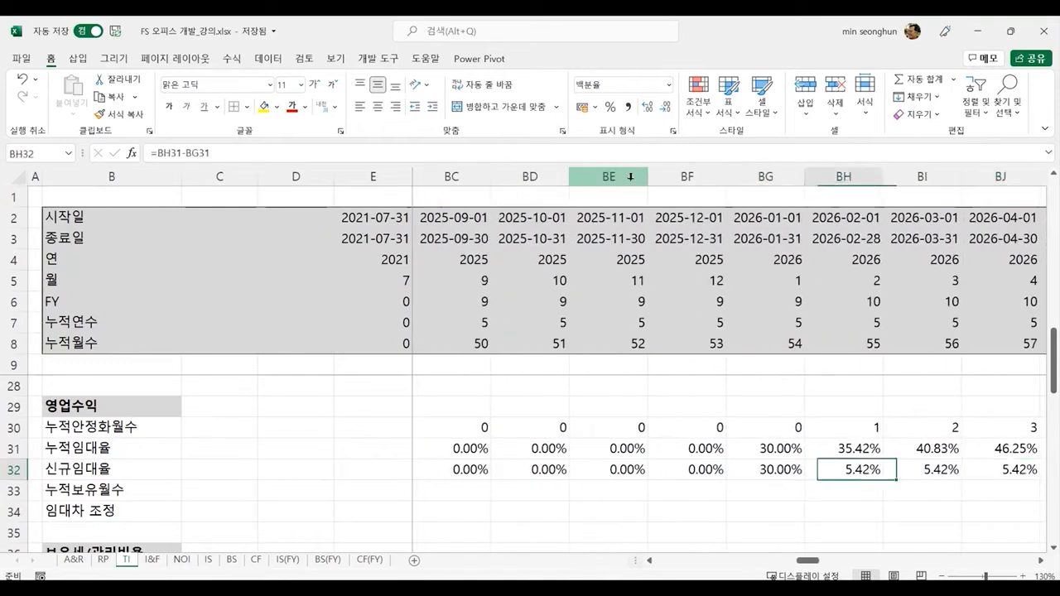
# Check the January 2026 column BG against the schedule rows above it, and examine the 누적임대율 formula in BG31.
pyautogui.press('Left')
pyautogui.press('Up')
pyautogui.press('Up')
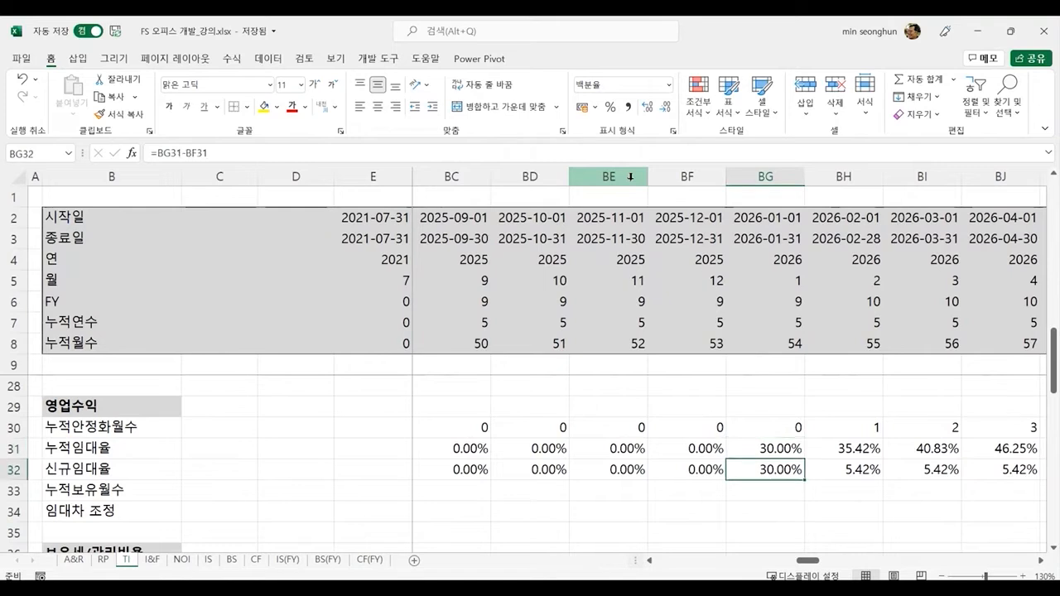
pyautogui.press('Up')
pyautogui.press('Up')
pyautogui.press('Up')
pyautogui.press('Up')
pyautogui.press('Up')
pyautogui.press('Up')
pyautogui.press('Up')
pyautogui.press('Up')
pyautogui.press('Up')
pyautogui.press('Up')
pyautogui.press('Up')
pyautogui.press('Up')
pyautogui.press('Up')
pyautogui.press('Up')
pyautogui.press('Up')
pyautogui.press('Up')
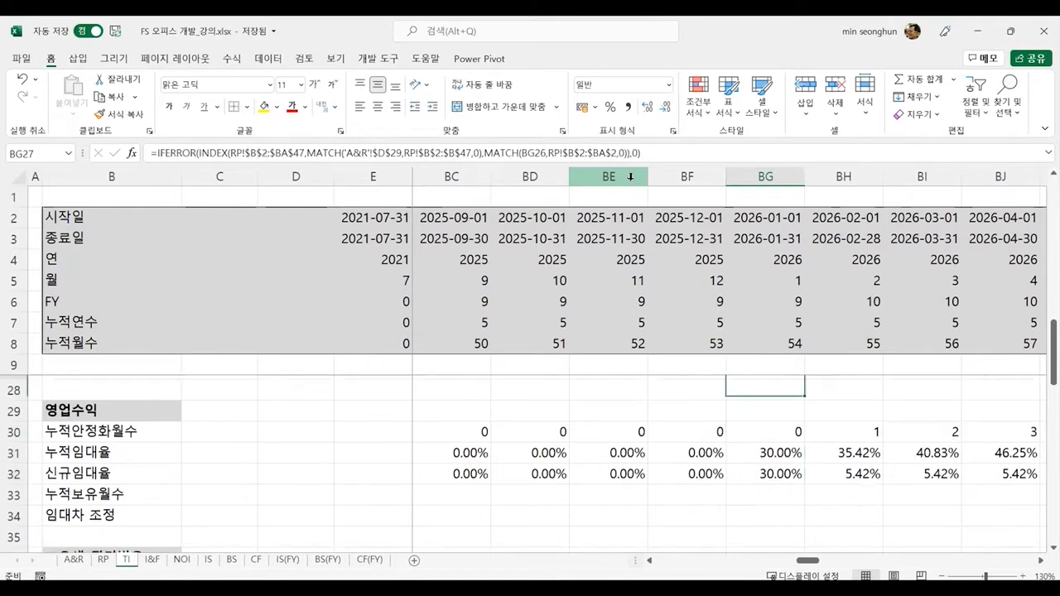
pyautogui.press('Down')
pyautogui.press('Down')
pyautogui.press('Down')
pyautogui.press('Down')
pyautogui.press('Up')
pyautogui.press('Up')
pyautogui.press('Down')
pyautogui.press('Down')
pyautogui.press('Down')
pyautogui.press('Down')
pyautogui.press('Down')
pyautogui.press('Down')
pyautogui.press('Down')
pyautogui.press('Down')
pyautogui.press('Down')
pyautogui.press('Down')
pyautogui.press('Down')
pyautogui.press('Down')
pyautogui.press('Down')
pyautogui.press('Down')
pyautogui.press('Down')
pyautogui.press('Down')
pyautogui.press('Down')
pyautogui.press('Up')
pyautogui.press('Up')
pyautogui.press('Up')
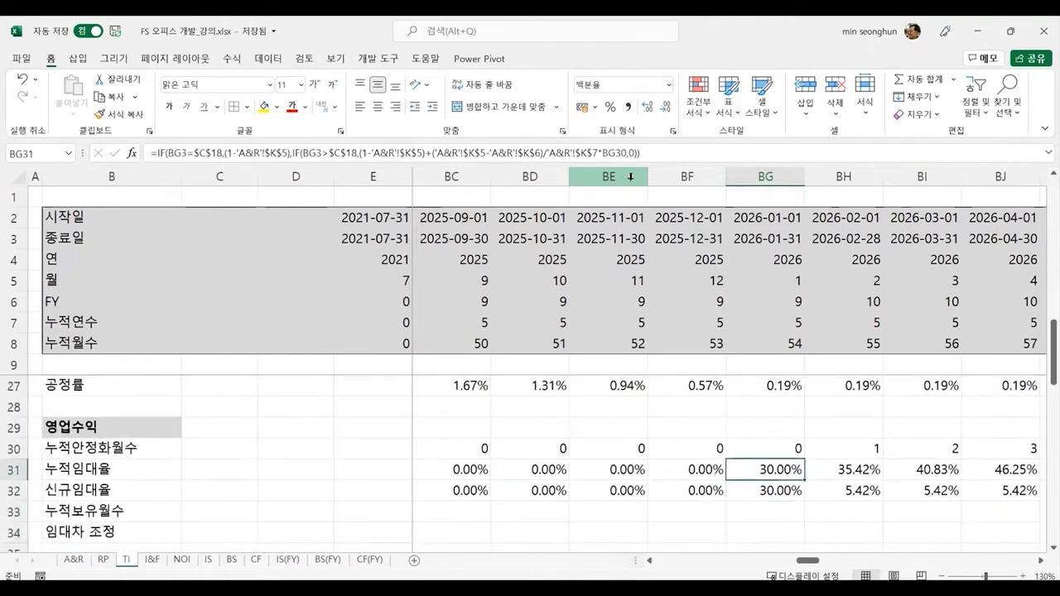
# Examine how 누적임대율 develops month by month from column BG to column BL.
pyautogui.press('Right')
pyautogui.press('Right')
pyautogui.press('Right')
pyautogui.press('Right')
pyautogui.press('Left')
pyautogui.press('Left')
pyautogui.press('Left')
pyautogui.press('Left')
pyautogui.press('Right')
pyautogui.press('Right')
pyautogui.press('Right')
pyautogui.press('Right')
pyautogui.press('Right')
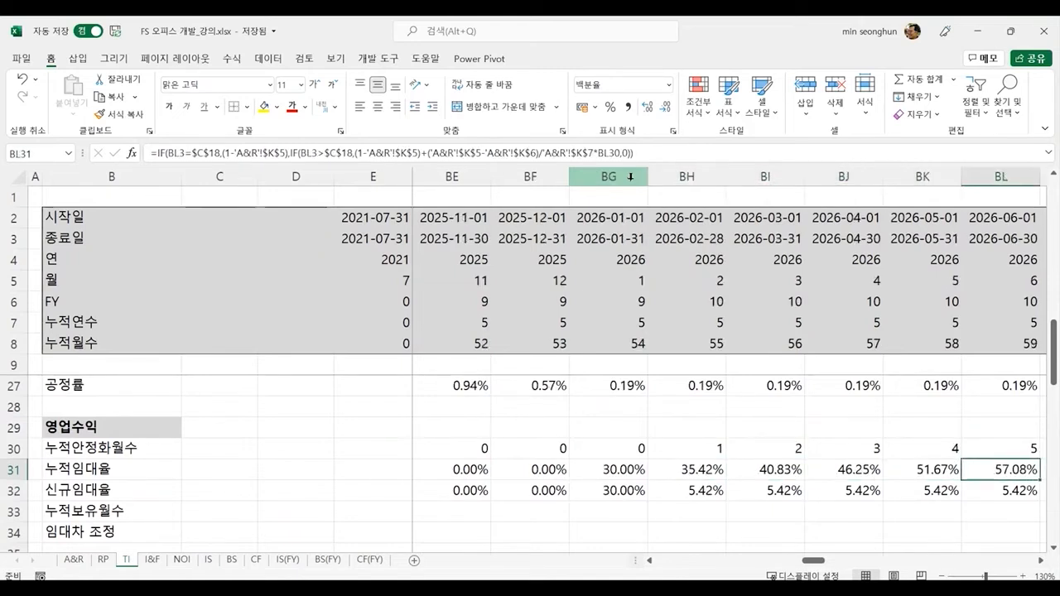
pyautogui.press('Left')
pyautogui.press('Left')
pyautogui.press('Left')
pyautogui.press('Left')
# Examine the 신규임대율 values month by month from column BH to column BX.
pyautogui.press('Down')
pyautogui.press('Right')
pyautogui.press('Right')
pyautogui.press('Right')
pyautogui.press('Right')
pyautogui.press('Right')
pyautogui.press('Right')
pyautogui.press('Right')
pyautogui.press('Right')
pyautogui.press('Right')
pyautogui.press('Right')
pyautogui.press('Right')
pyautogui.press('Right')
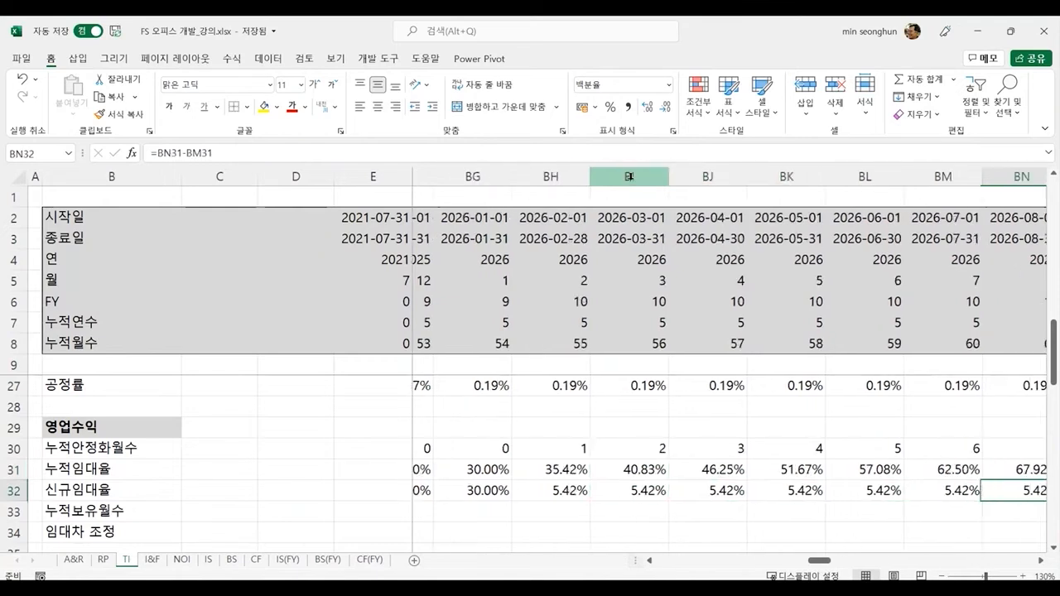
pyautogui.press('Right')
pyautogui.press('Right')
pyautogui.press('Right')
pyautogui.press('Right')
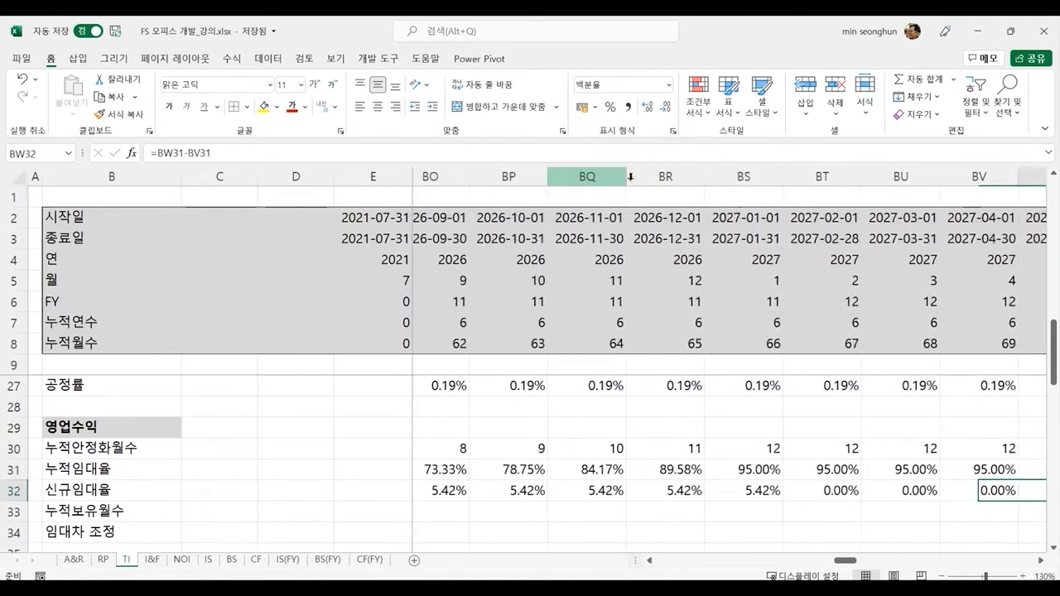
pyautogui.press('Left')
pyautogui.press('Left')
pyautogui.press('Left')
pyautogui.press('Left')
pyautogui.press('Left')
pyautogui.press('Up')
pyautogui.press('Down')
pyautogui.press('Right')
pyautogui.press('Right')
pyautogui.press('Right')
pyautogui.press('Right')
pyautogui.press('Right')
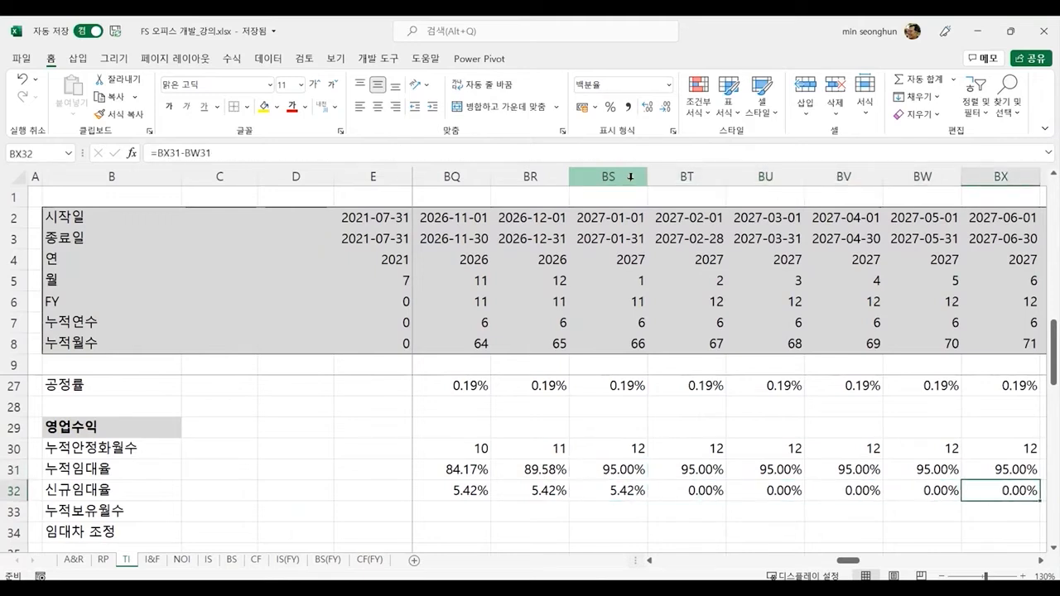
# Compare 신규임대율, 누적안정화월수 and 누적임대율 in column BS, and check 누적임대율 in the final month, column EG.
pyautogui.press('Left')
pyautogui.press('Left')
pyautogui.press('Left')
pyautogui.press('Left')
pyautogui.press('Left')
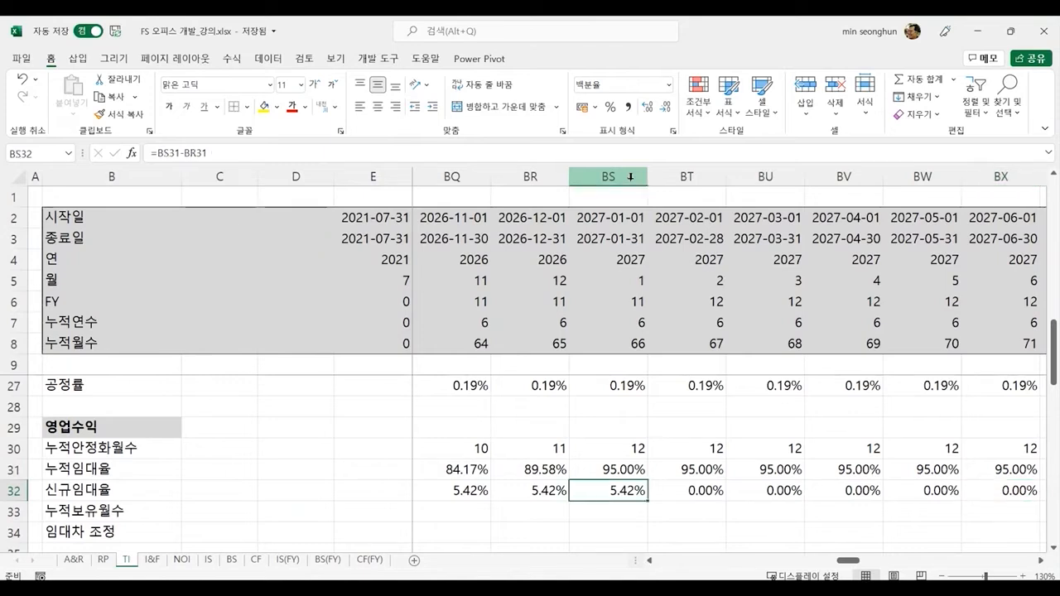
pyautogui.press('Up')
pyautogui.press('Up')
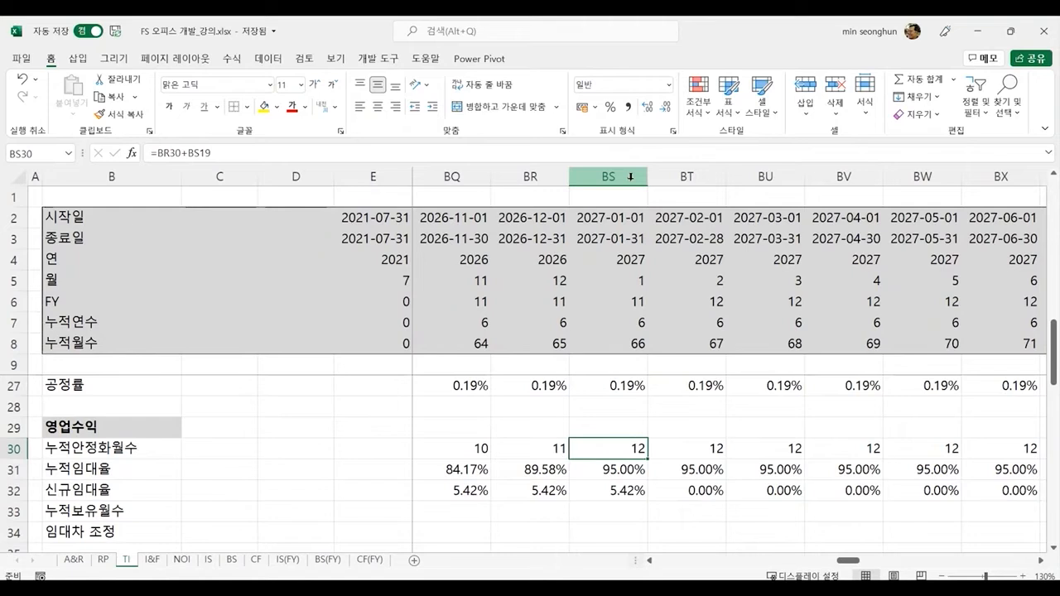
pyautogui.press('Down')
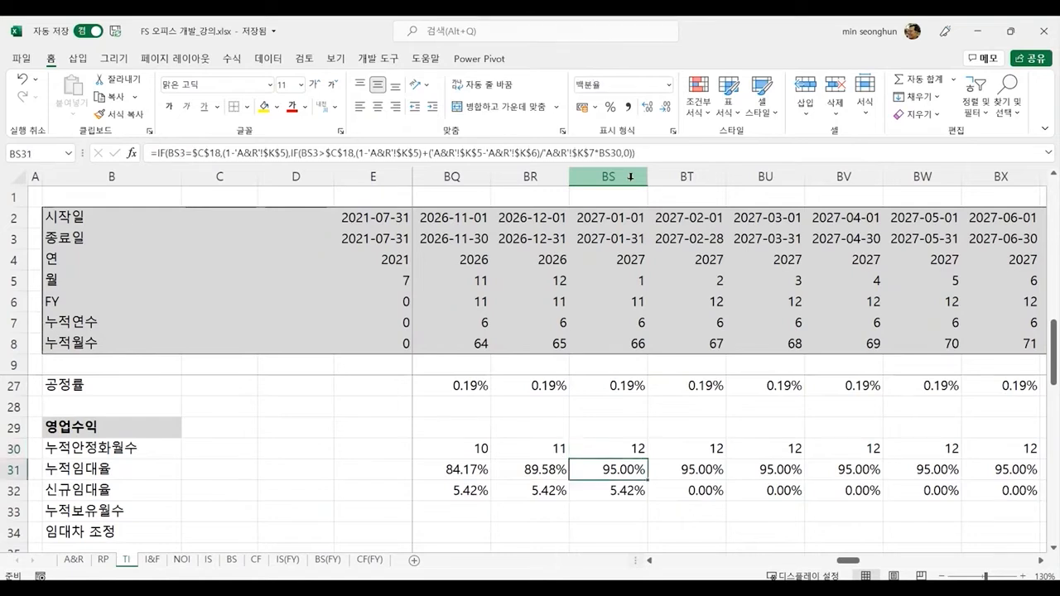
pyautogui.hotkey('ctrl', 'Right')
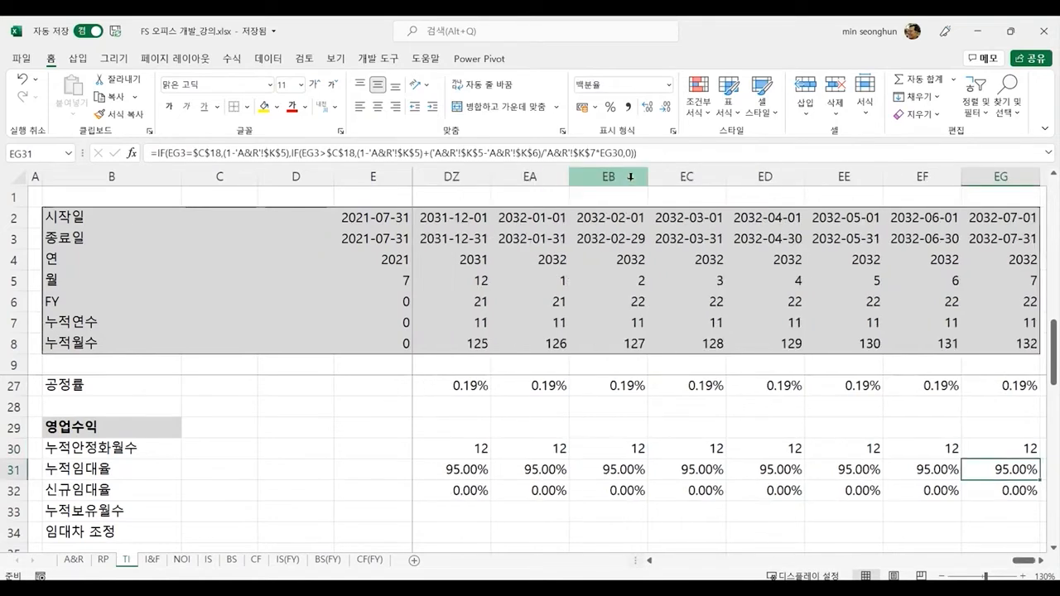
# Enter =IF(F2=C18+1,1,IF(F2>C18+1,E33+1,0)) in F33 to count 누적보유월수 from the month after 건물취득일.
pyautogui.hotkey('ctrl', 'Left')
pyautogui.press('Down')
pyautogui.press('Down')
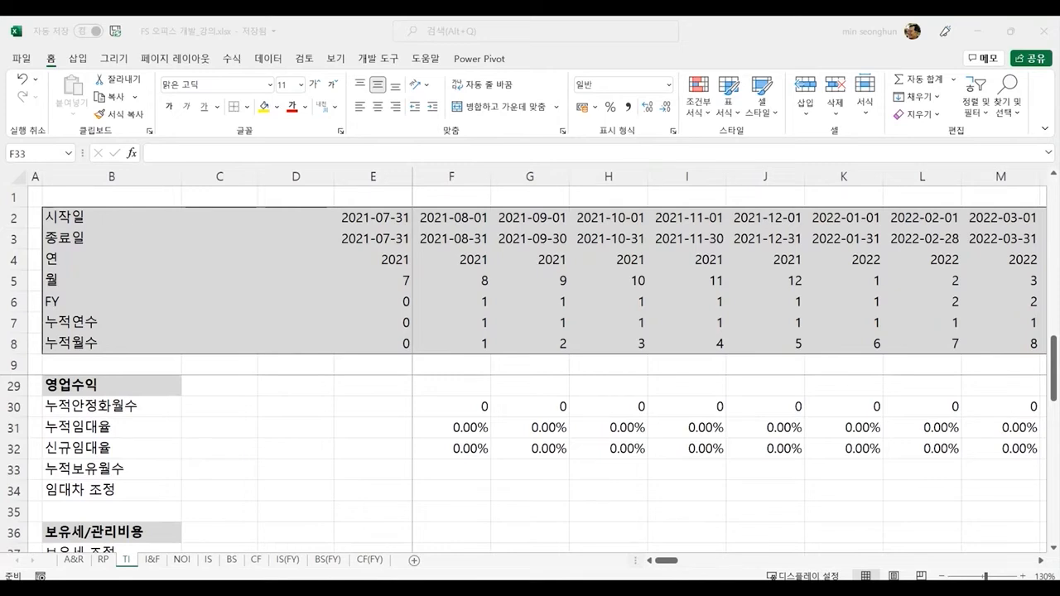
pyautogui.click(387, 480)
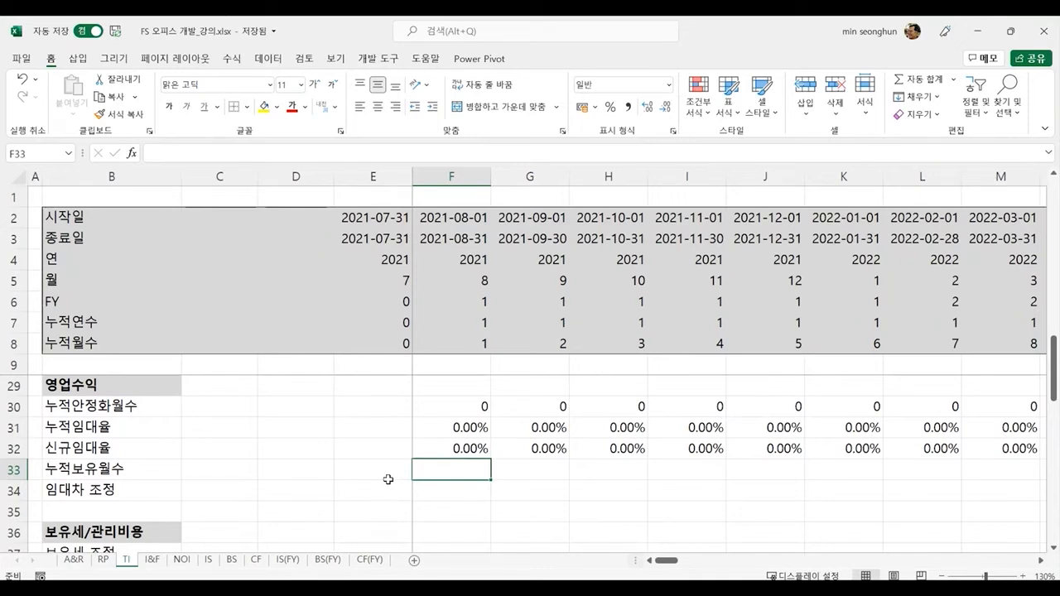
pyautogui.scroll(1, 388, 480)
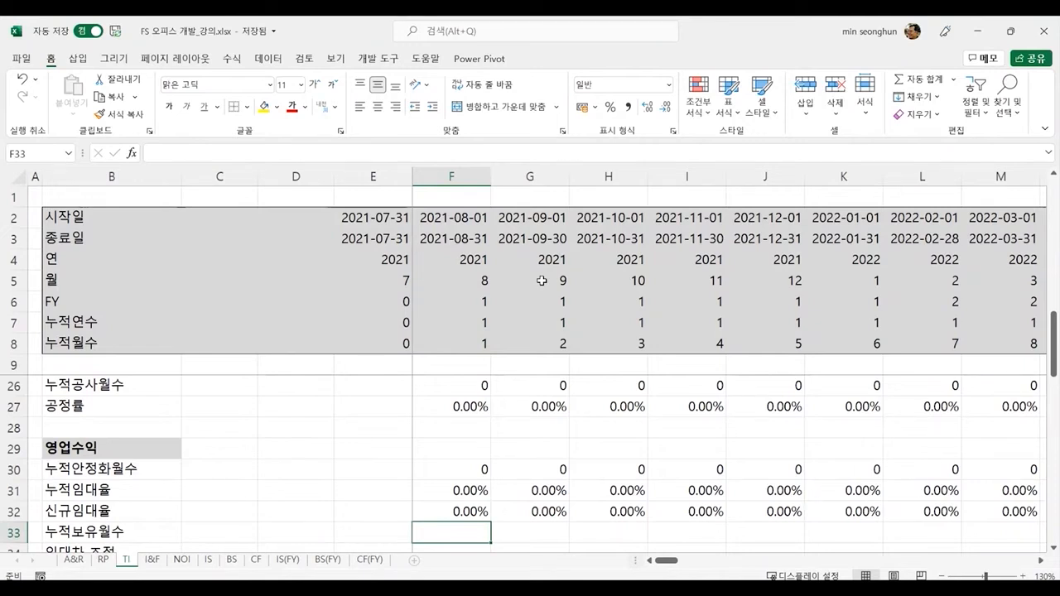
pyautogui.write('=if')
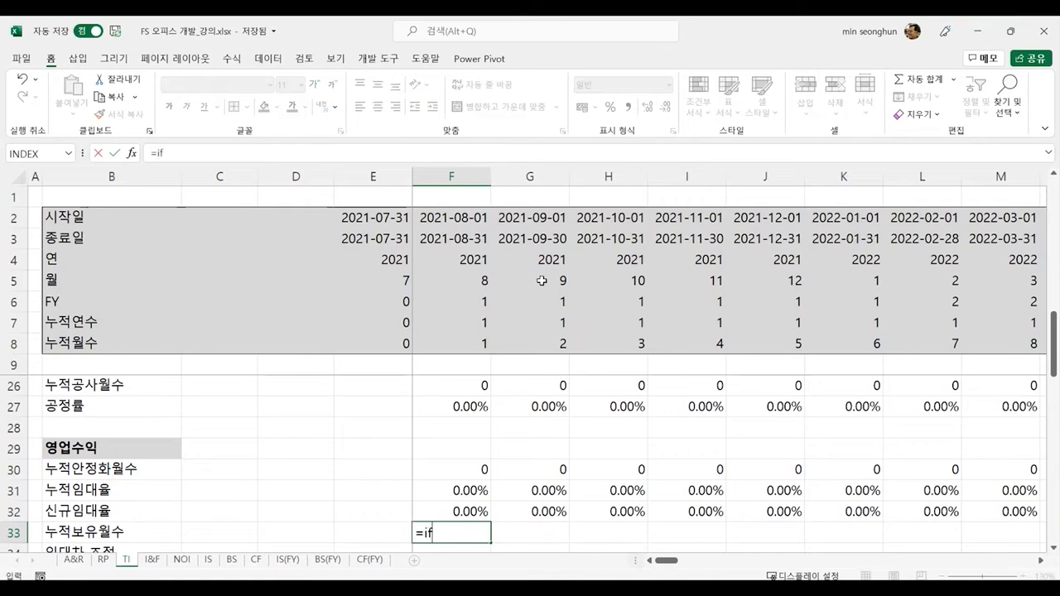
pyautogui.write('(')
pyautogui.scroll(5, 542, 281)
pyautogui.click(479, 222)
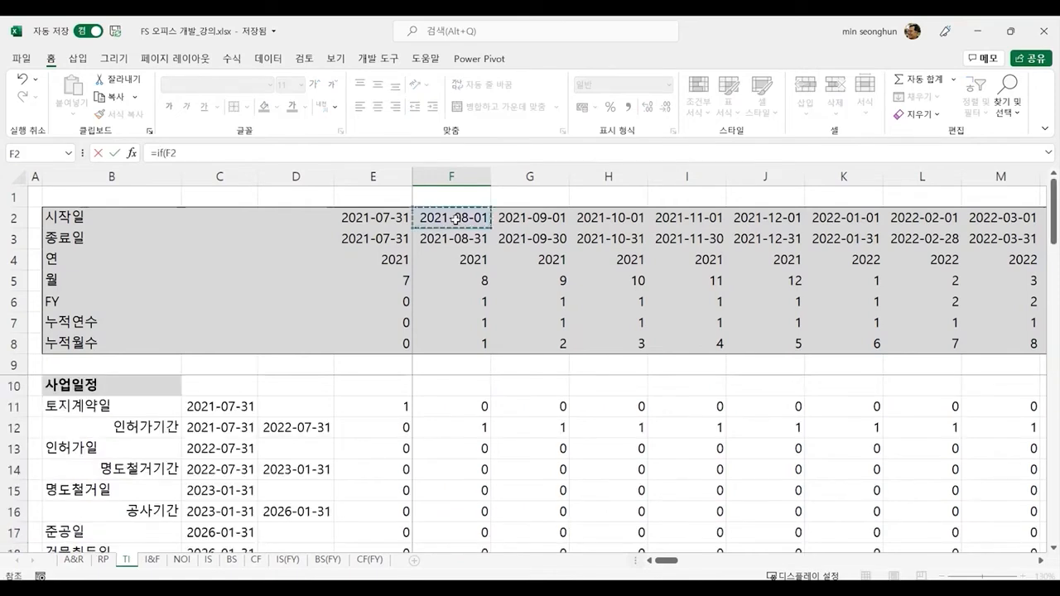
pyautogui.write('=')
pyautogui.scroll(-1, 210, 475)
pyautogui.click(209, 492)
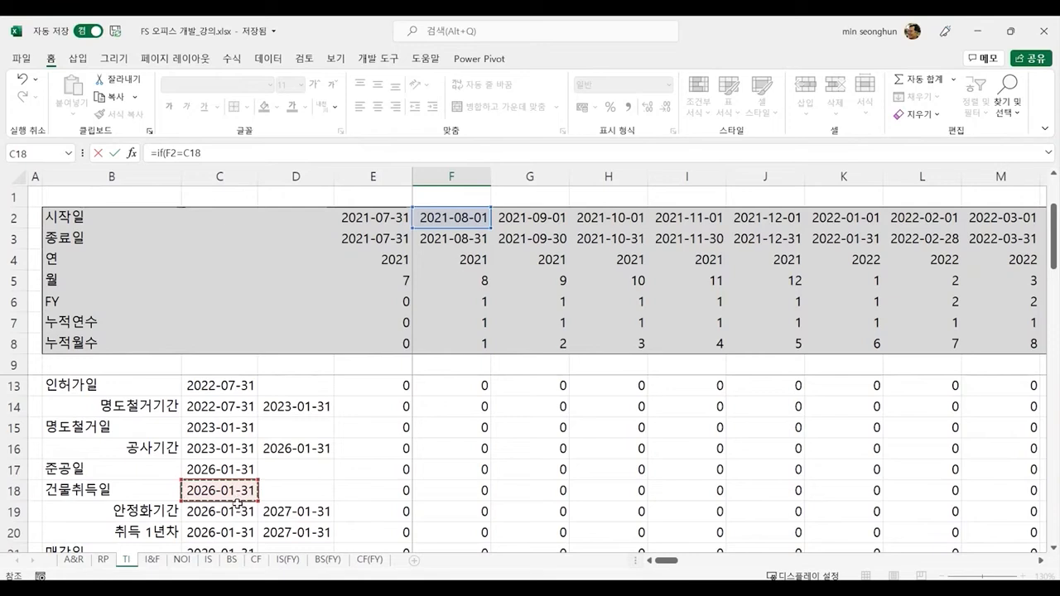
pyautogui.write('+1')
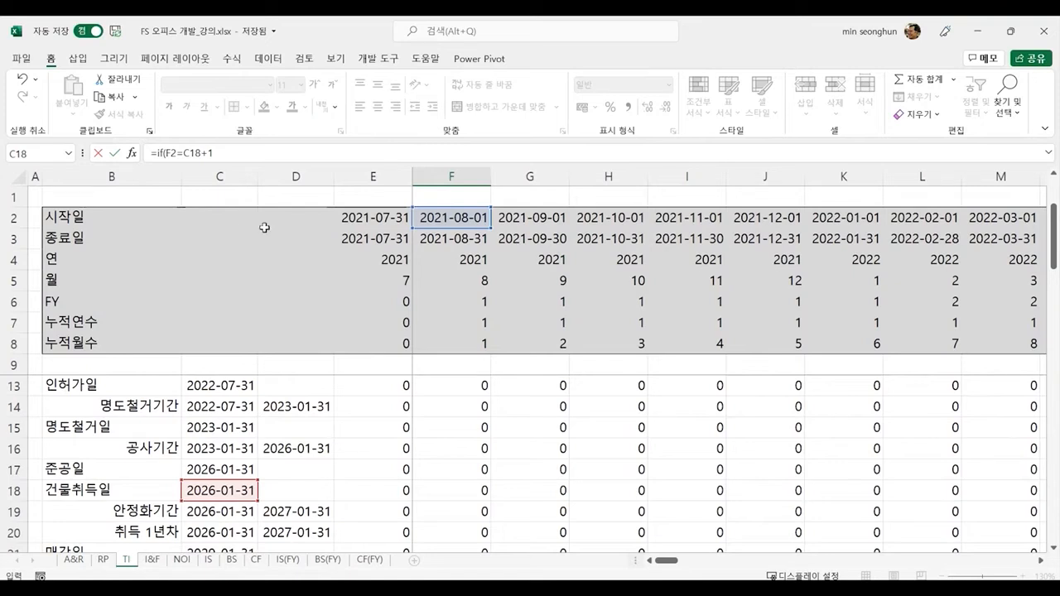
pyautogui.click(245, 153)
pyautogui.write(',1,if(')
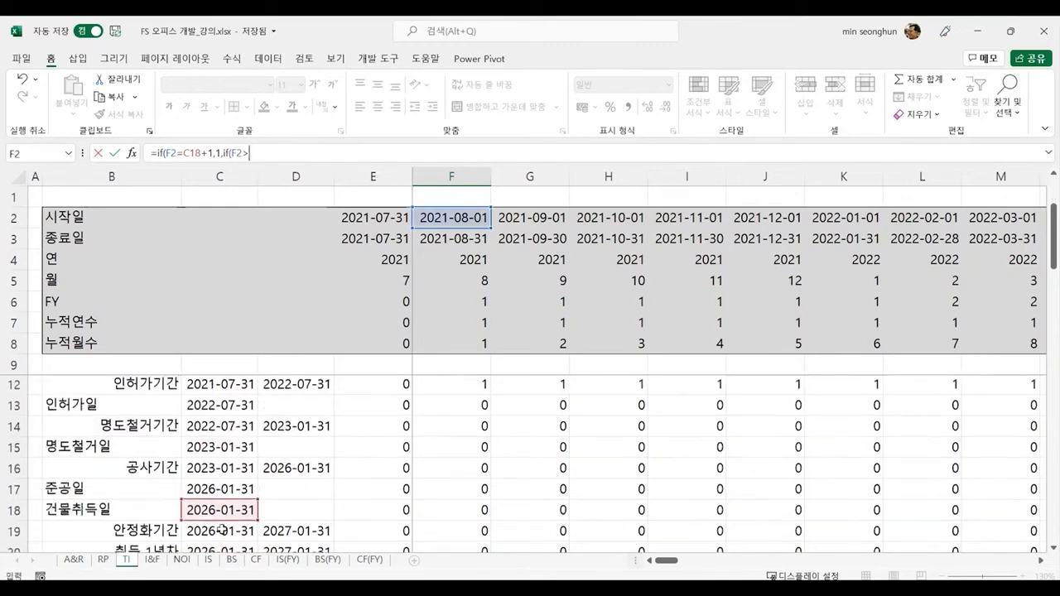
pyautogui.scroll(-1, 220, 522)
pyautogui.click(222, 491)
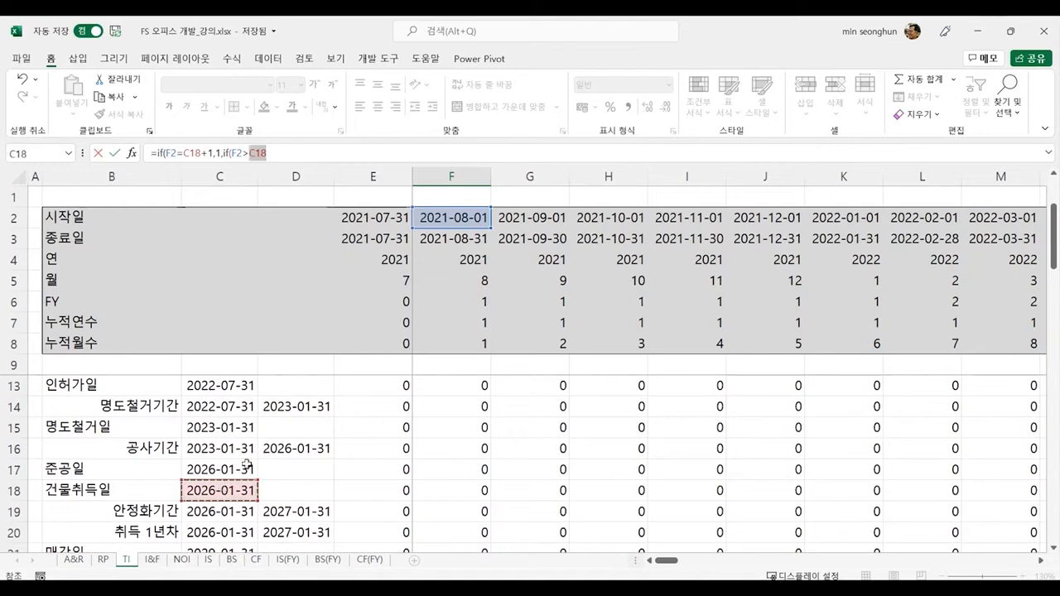
pyautogui.write('+1')
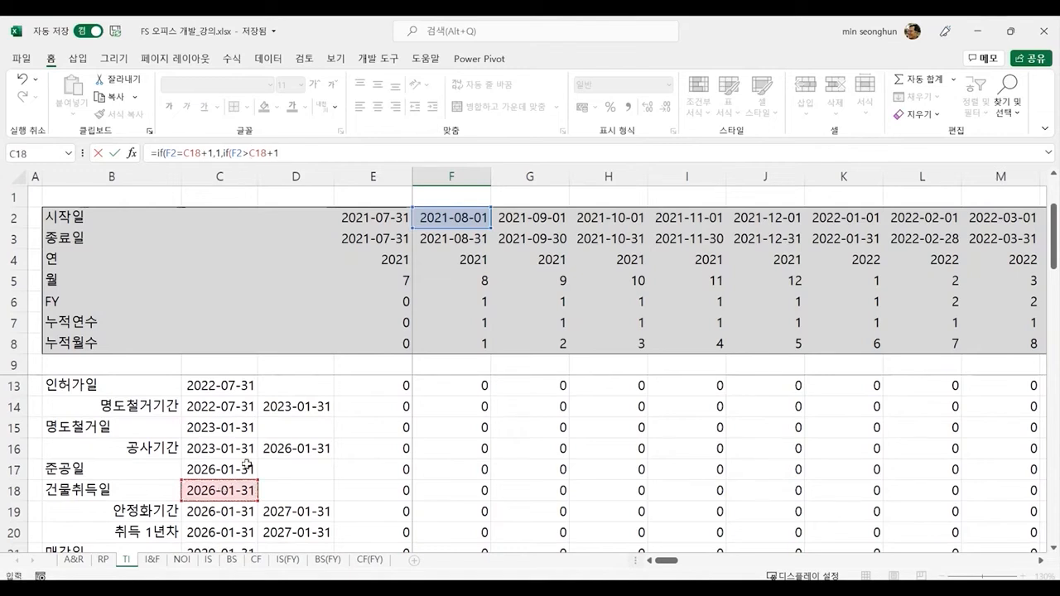
pyautogui.write(',')
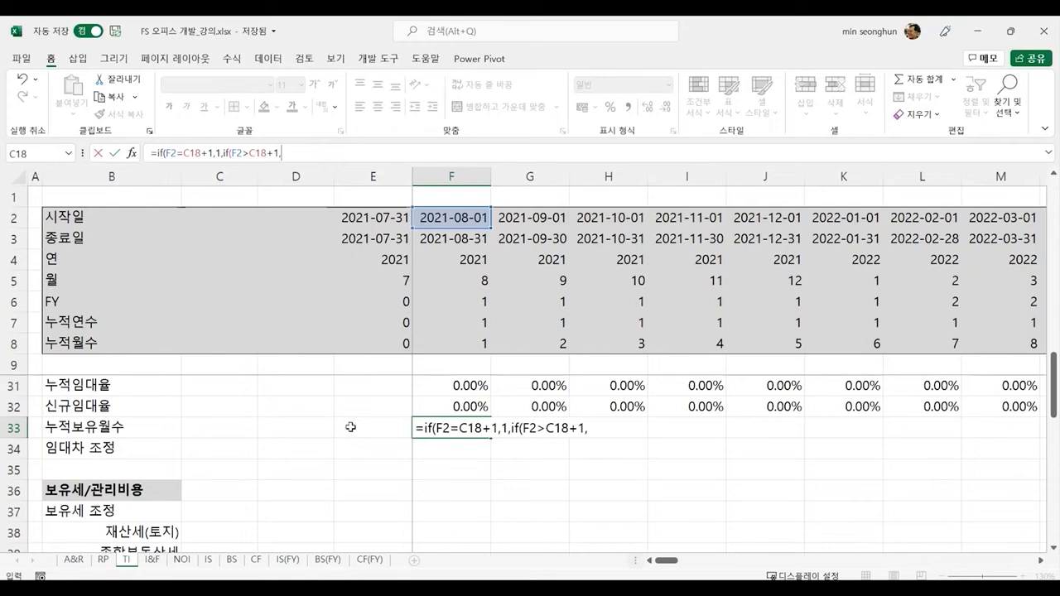
pyautogui.click(381, 422)
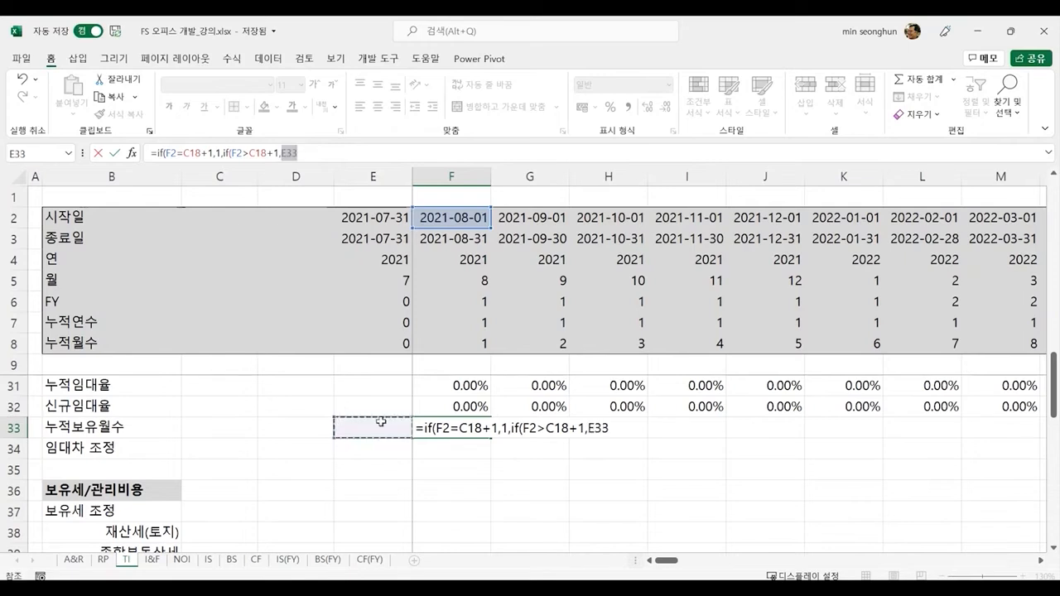
pyautogui.write('+1,')
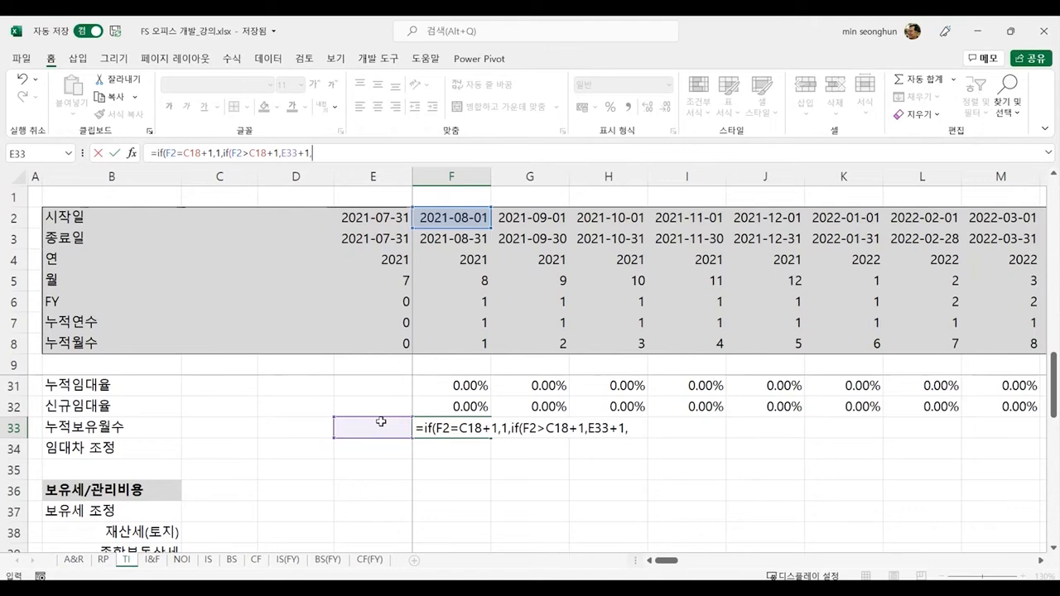
pyautogui.write('0))')
pyautogui.press('Return')
pyautogui.press('Up')
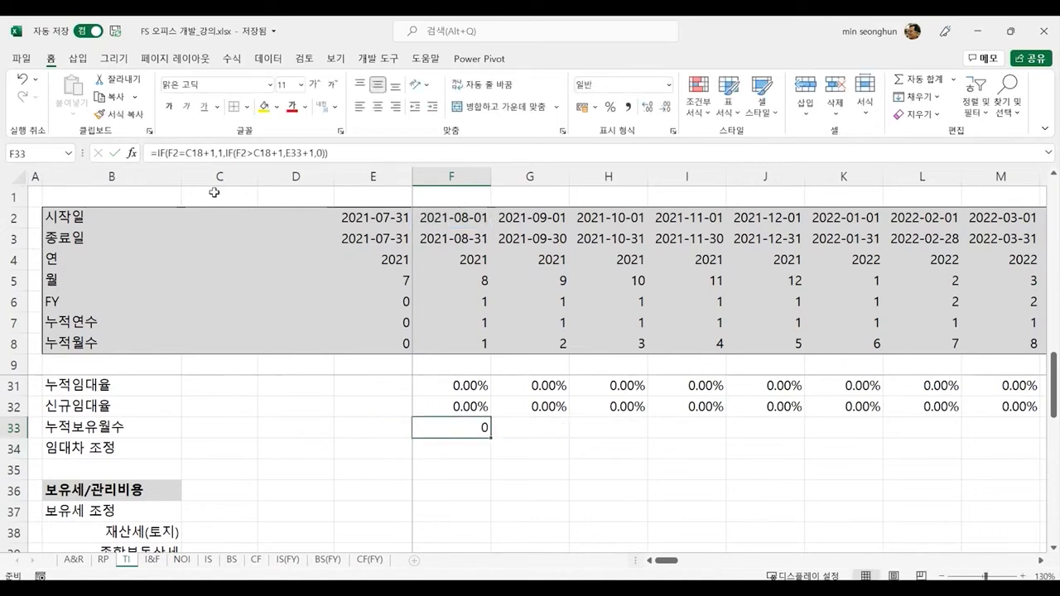
# Make both C18 references in the F33 누적보유월수 formula absolute as $C$18.
pyautogui.click(192, 154)
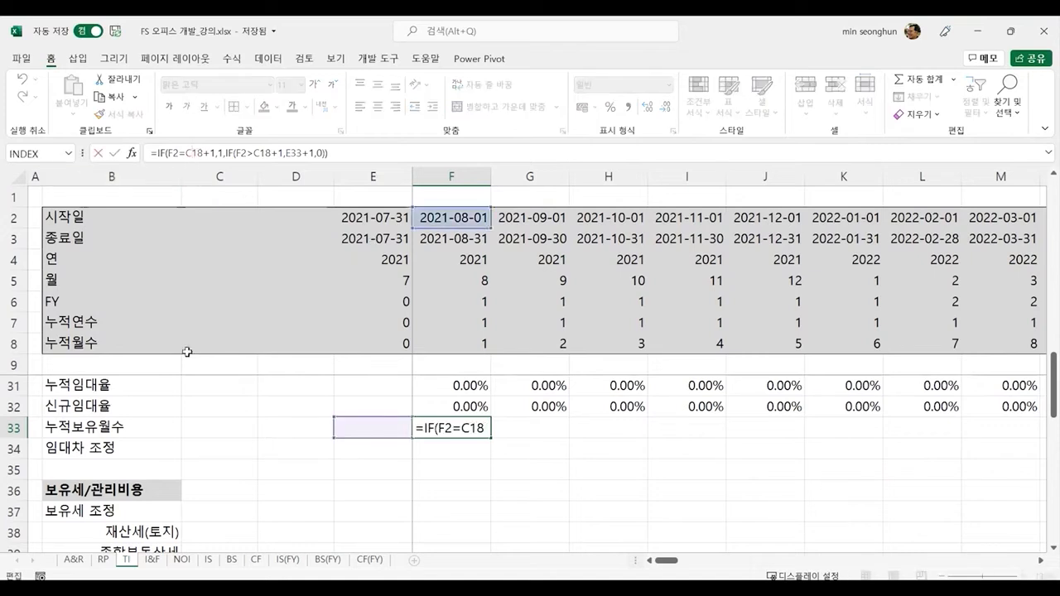
pyautogui.press('F4')
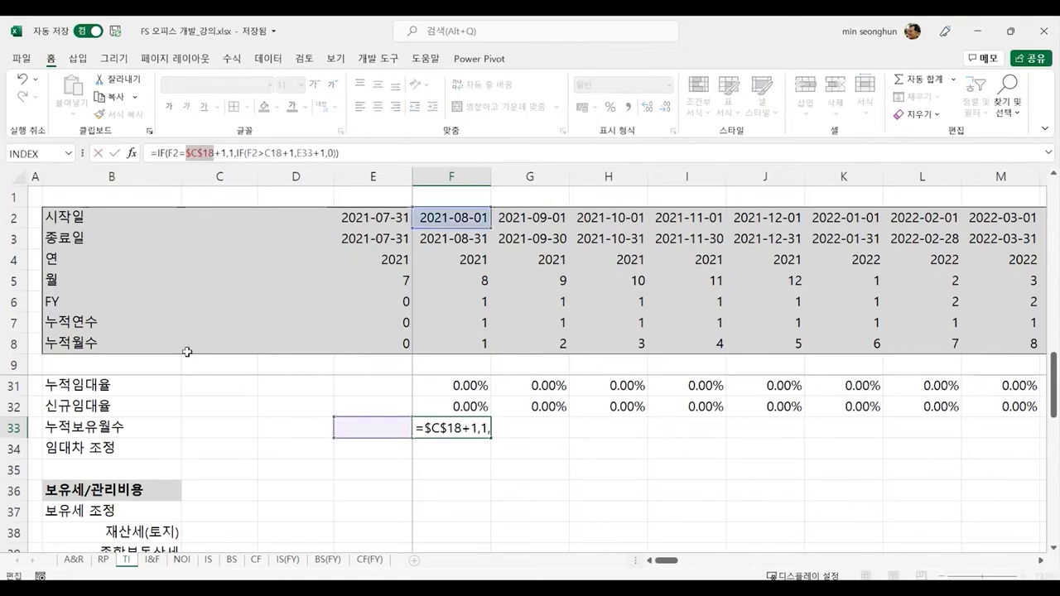
pyautogui.click(276, 154)
pyautogui.press('F4')
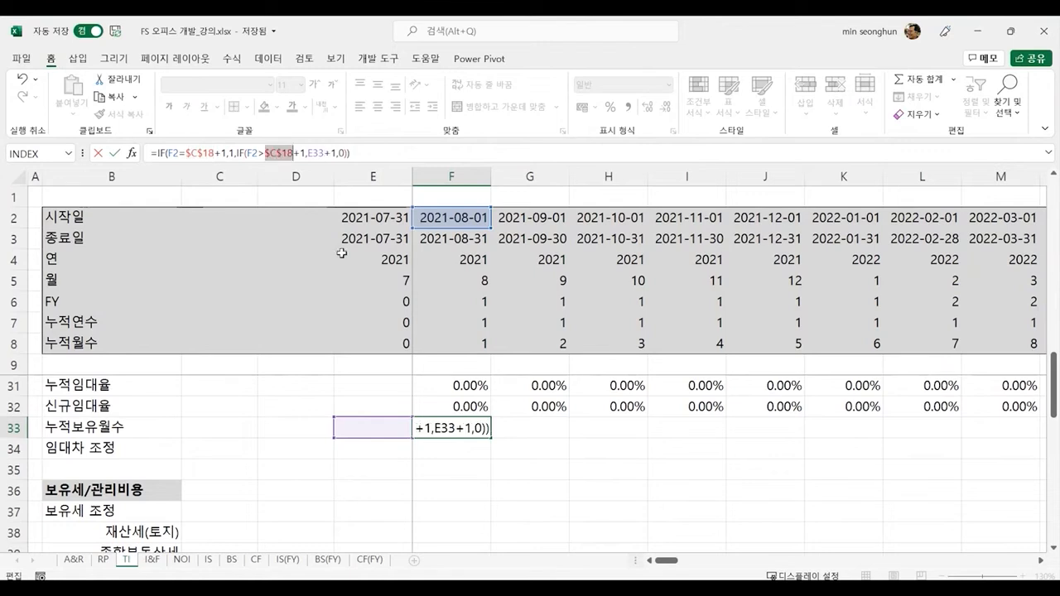
pyautogui.press('Return')
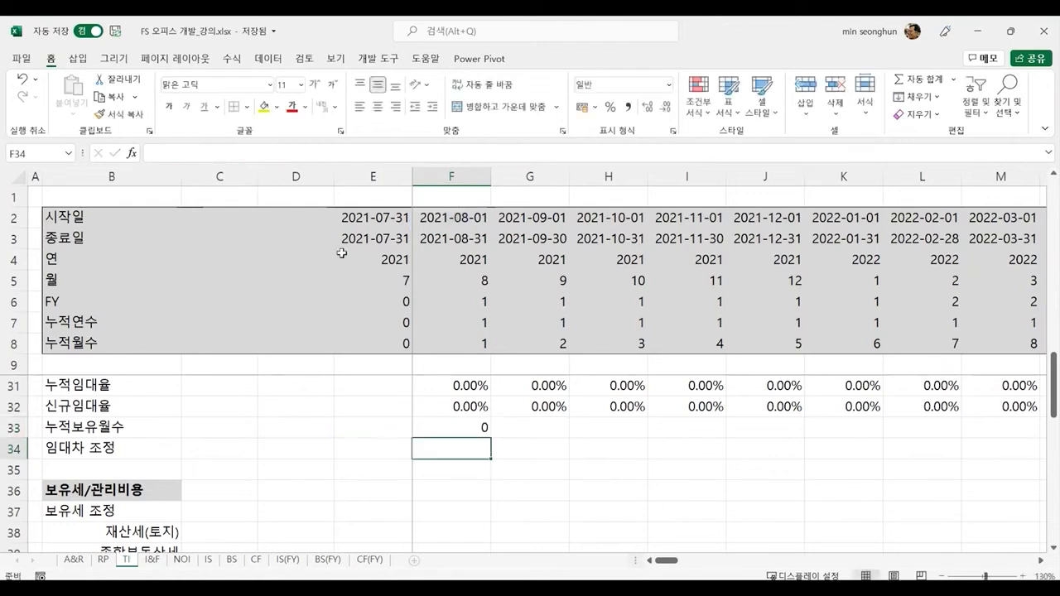
pyautogui.click(478, 426)
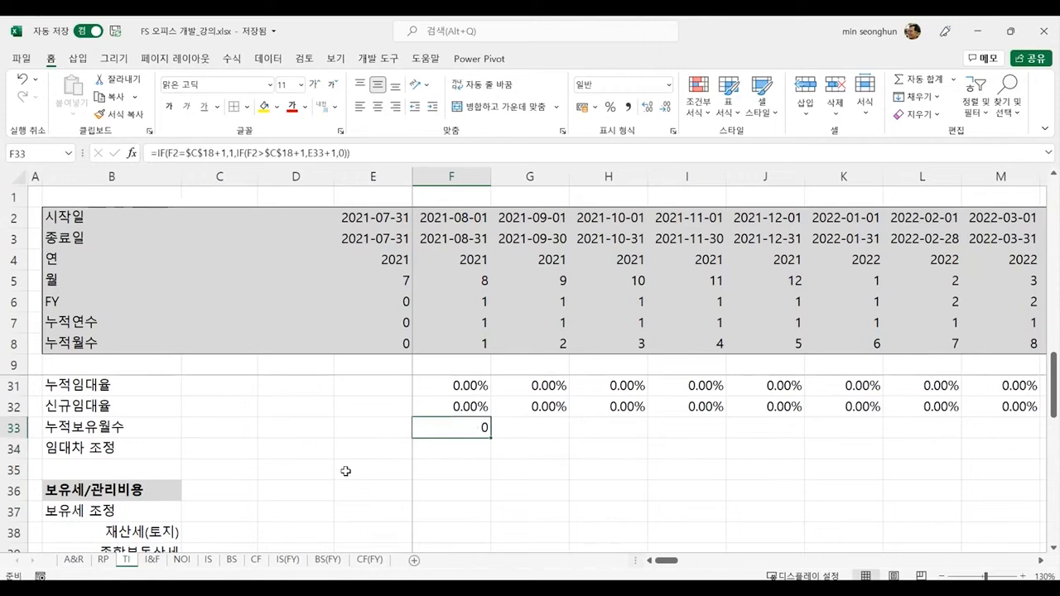
# Enter =ROUNDDOWN((F33-1)/12,0) in F34 to derive 임대차 조정 from 누적보유월수.
pyautogui.press('Down')
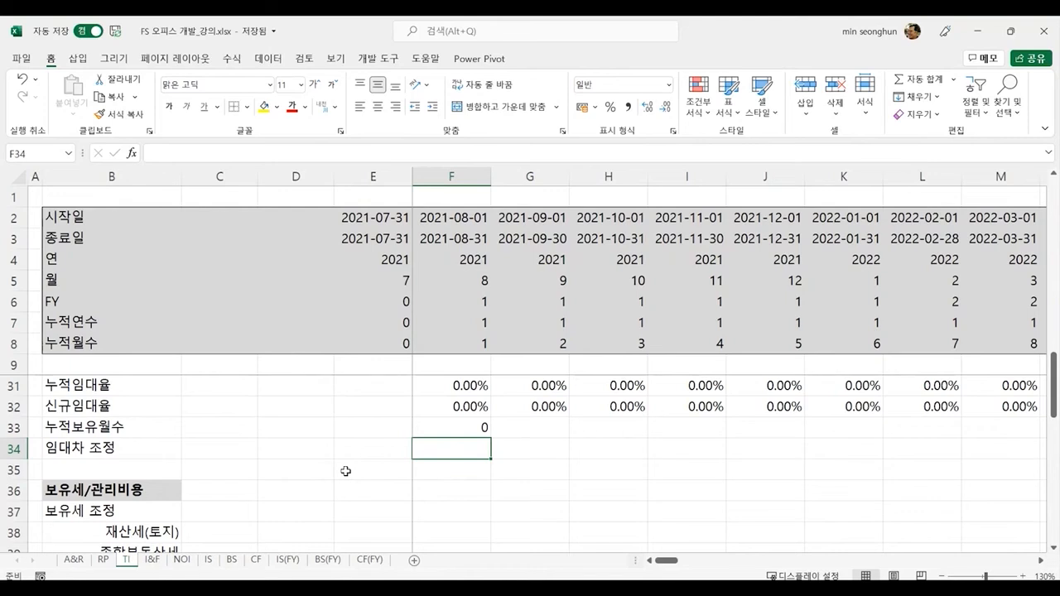
pyautogui.write('=round')
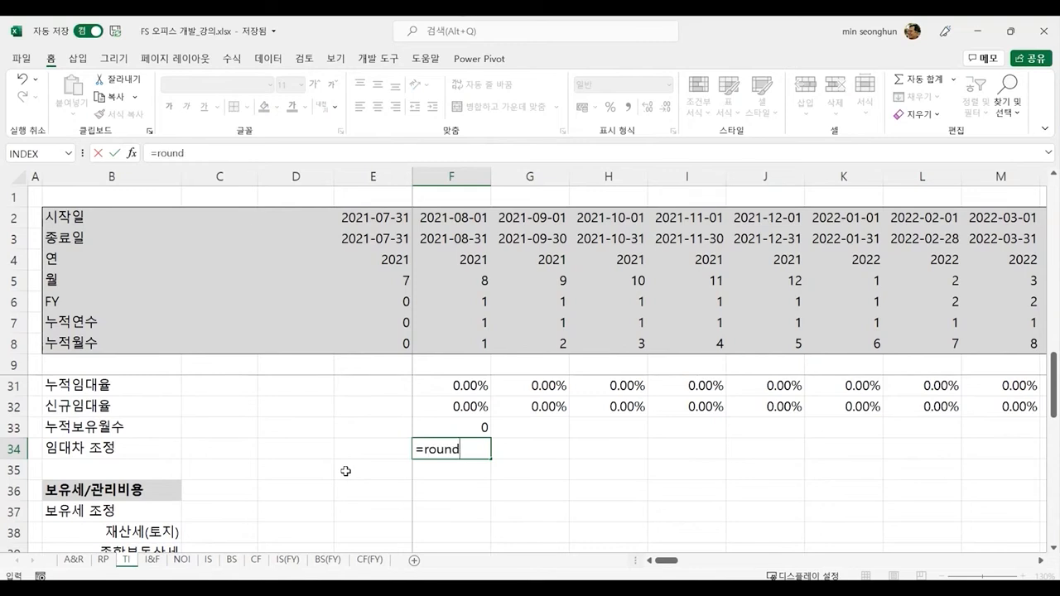
pyautogui.write('down((')
pyautogui.click(443, 429)
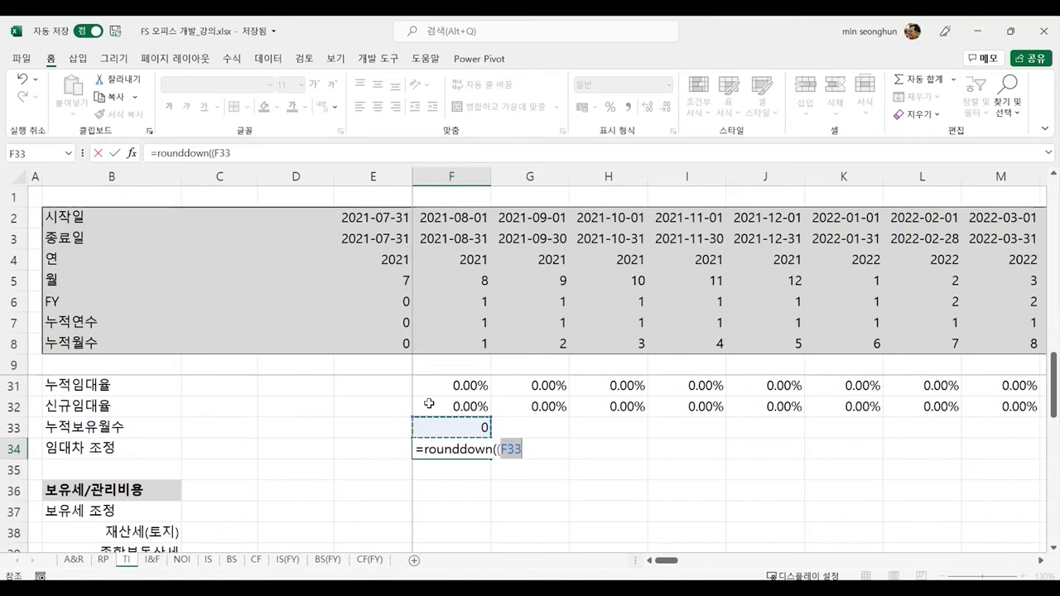
pyautogui.write('-1)')
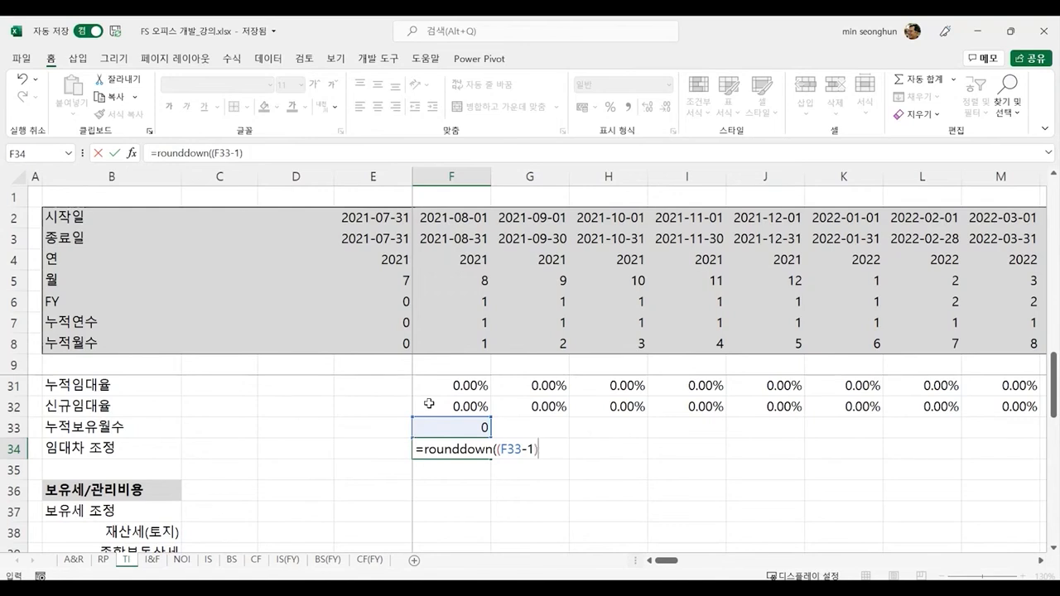
pyautogui.write('/12,')
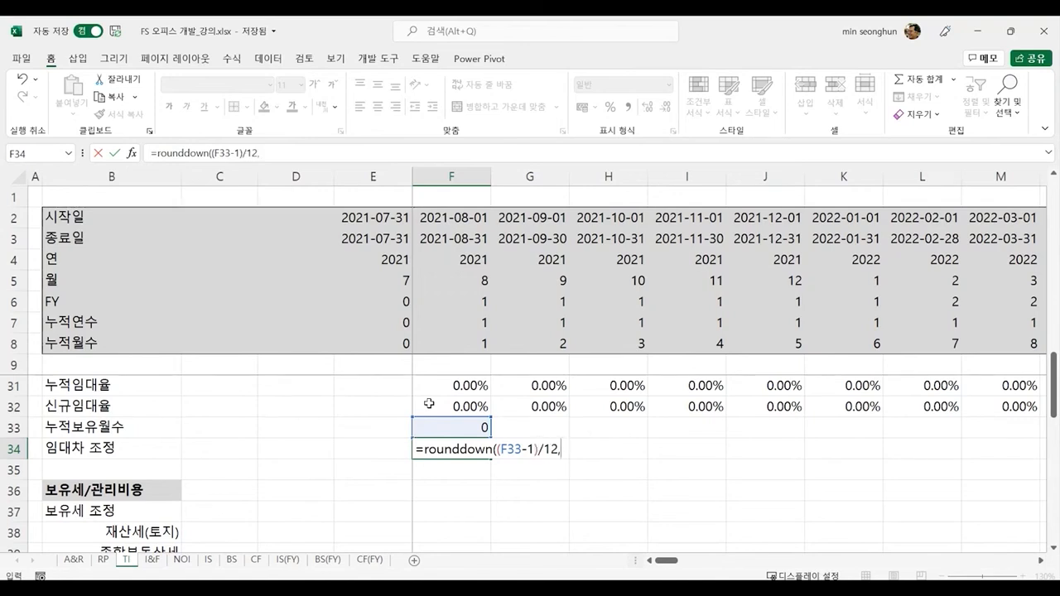
pyautogui.write('0')
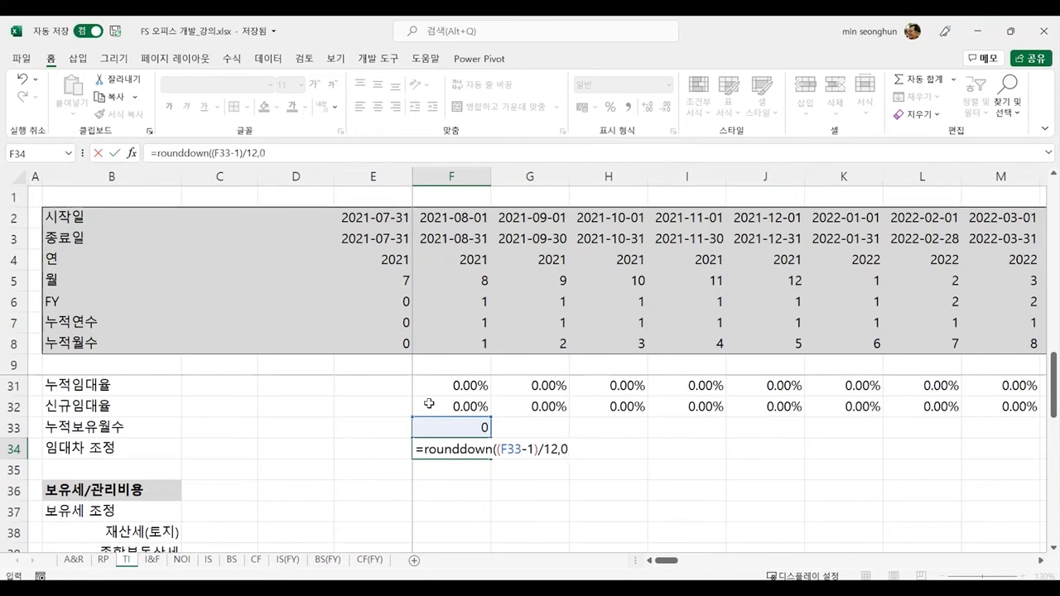
pyautogui.write(')')
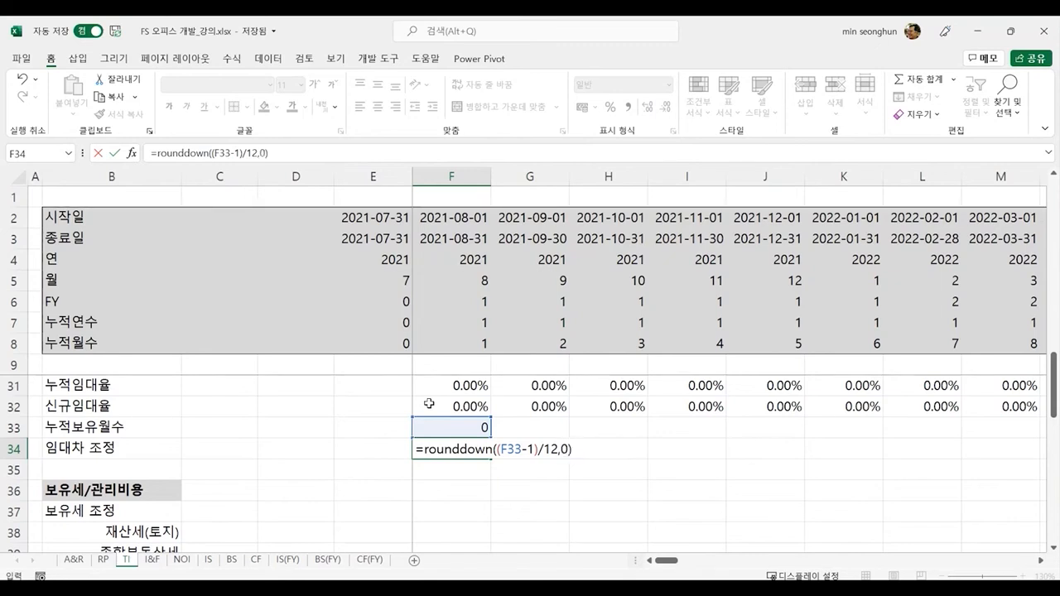
pyautogui.press('Return')
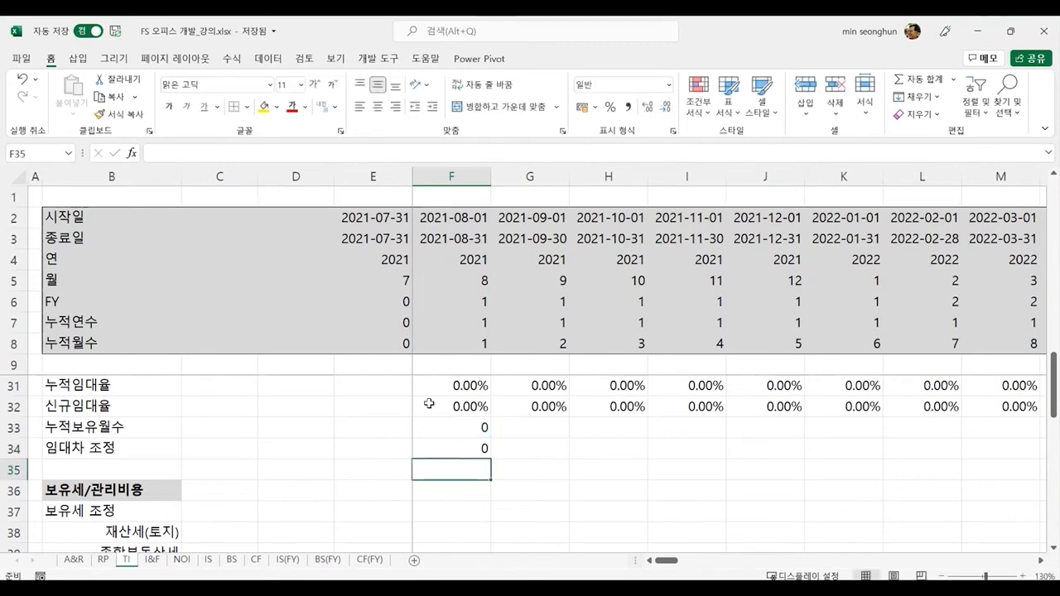
# Copy the 누적보유월수 and 임대차 조정 formulas in F33:F34 across the following month columns.
pyautogui.press('Up')
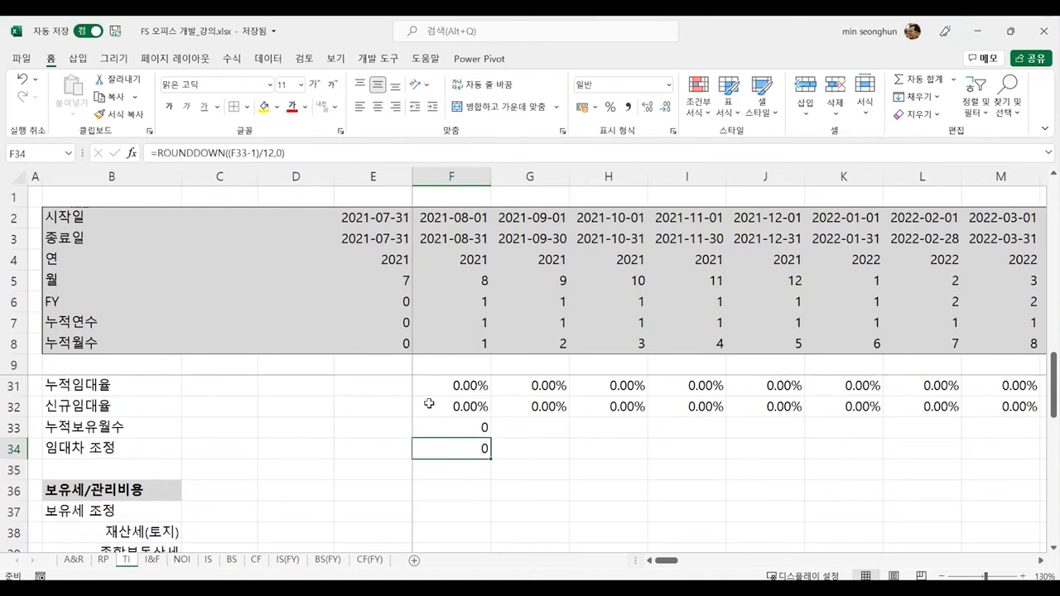
pyautogui.click(280, 154)
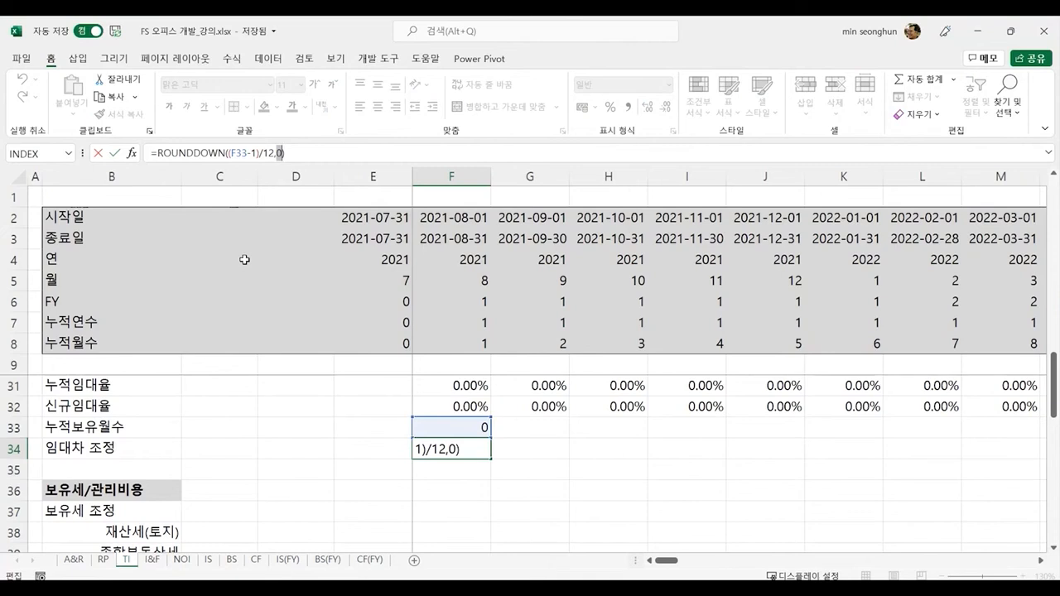
pyautogui.hotkey('ctrl', 'Return')
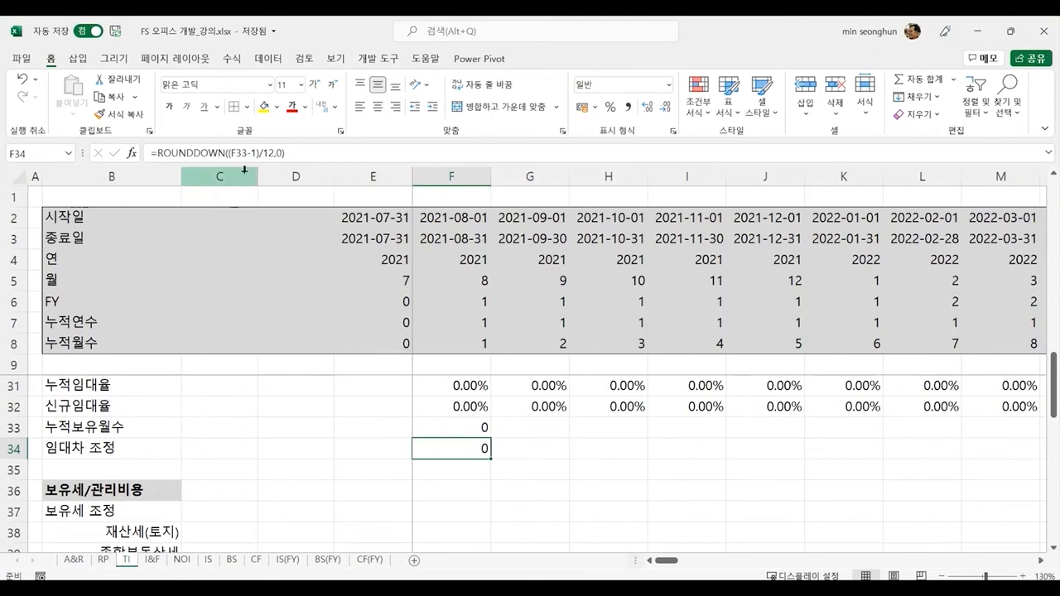
pyautogui.click(295, 153)
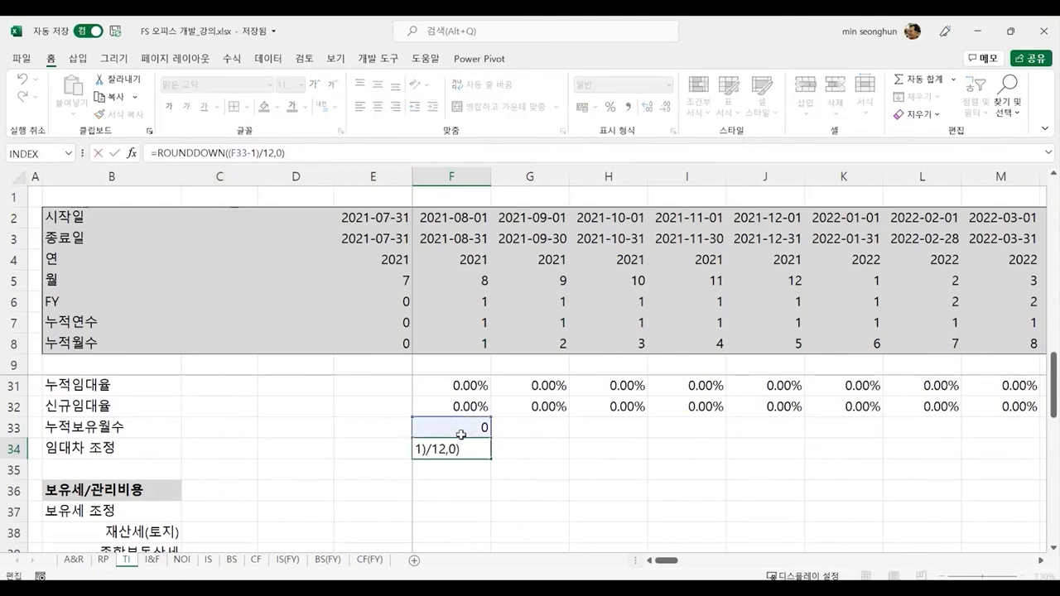
pyautogui.press('Escape')
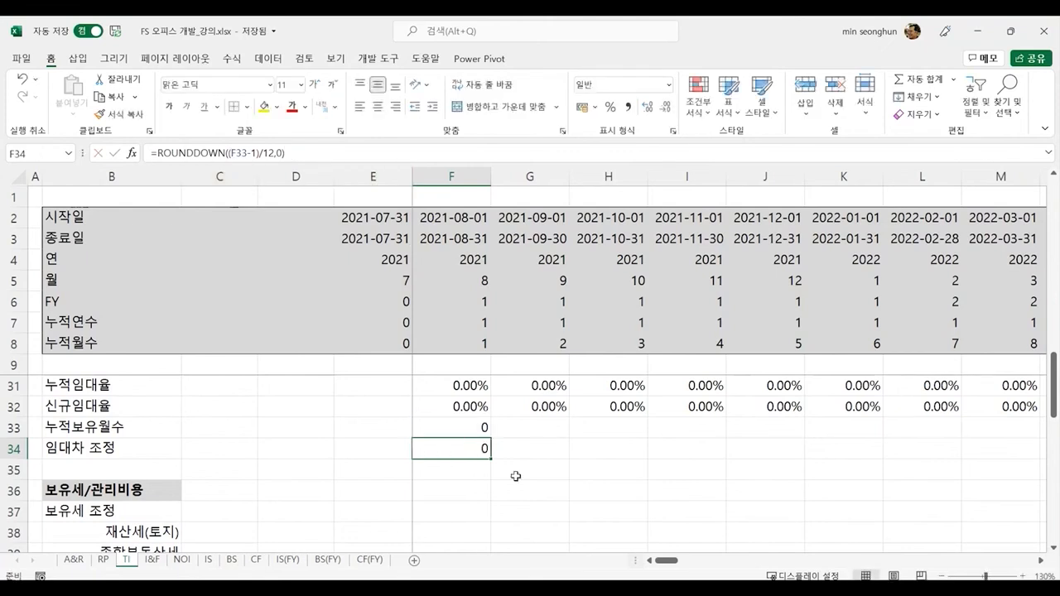
pyautogui.click(478, 436)
pyautogui.moveTo(478, 435); pyautogui.dragTo(878, 454)
# Examine the 누적보유월수 values month by month into 2027, and return to January 2026 in column BG.
pyautogui.press('Right')
pyautogui.press('Right')
pyautogui.press('Right')
pyautogui.press('Right')
pyautogui.press('Right')
pyautogui.press('Right')
pyautogui.press('Right')
pyautogui.press('Right')
pyautogui.press('Right')
pyautogui.press('Right')
pyautogui.press('Right')
pyautogui.press('Right')
pyautogui.press('Right')
pyautogui.press('Right')
pyautogui.press('Right')
pyautogui.press('Right')
pyautogui.press('Right')
pyautogui.press('Right')
pyautogui.press('Right')
pyautogui.press('Right')
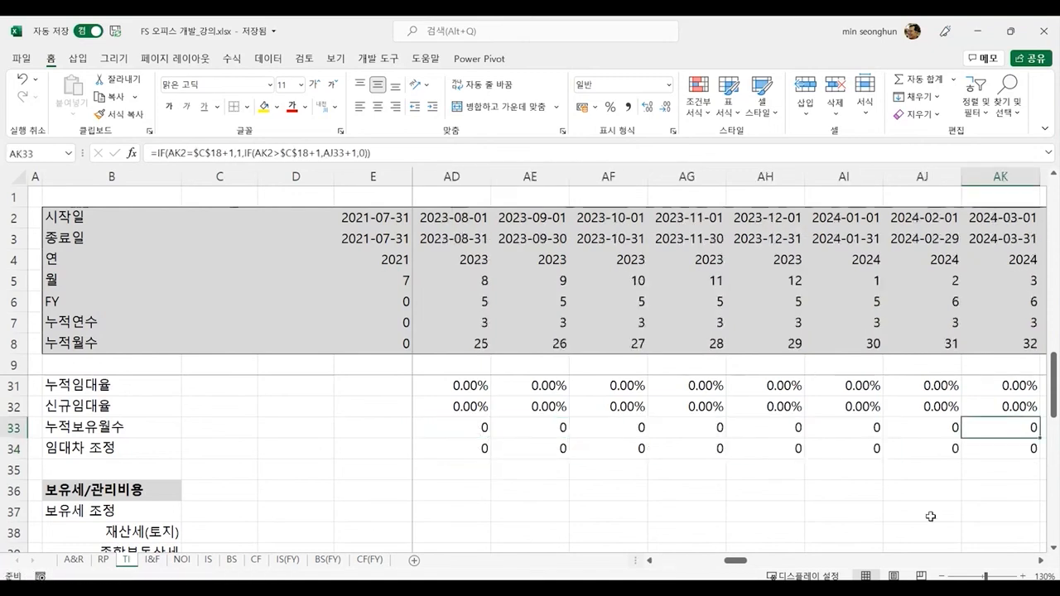
pyautogui.press('Right')
pyautogui.press('Right')
pyautogui.press('Right')
pyautogui.press('Right')
pyautogui.press('Right')
pyautogui.press('Right')
pyautogui.press('Right')
pyautogui.press('Right')
pyautogui.press('Right')
pyautogui.press('Right')
pyautogui.press('Right')
pyautogui.press('Right')
pyautogui.press('Right')
pyautogui.press('Right')
pyautogui.press('Right')
pyautogui.press('Right')
pyautogui.press('Right')
pyautogui.press('Right')
pyautogui.press('Right')
pyautogui.press('Right')
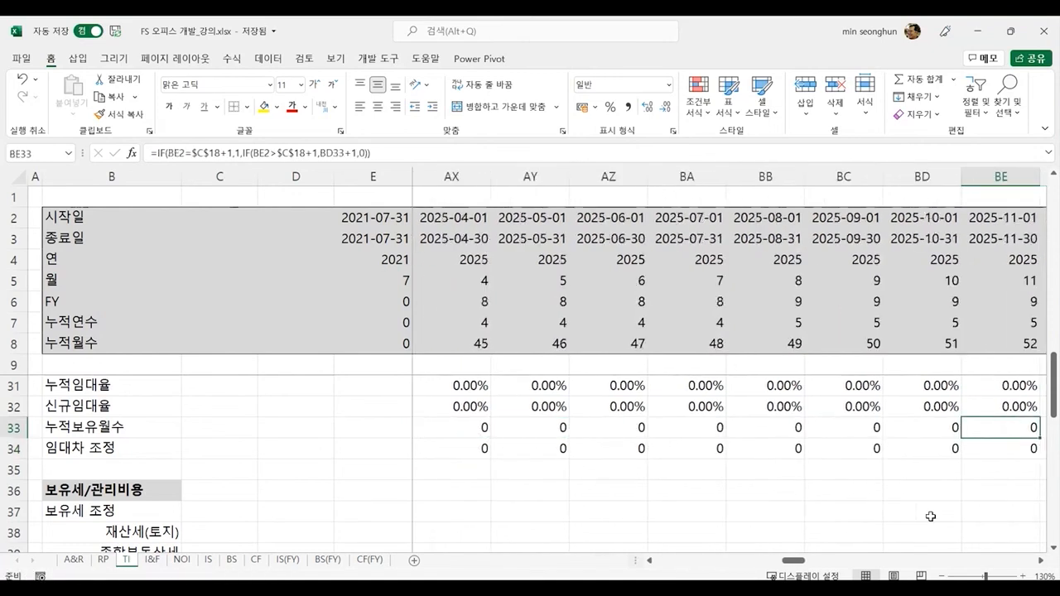
pyautogui.press('Right')
pyautogui.press('Right')
pyautogui.press('Right')
pyautogui.press('Right')
pyautogui.press('Right')
pyautogui.press('Right')
pyautogui.press('Right')
pyautogui.press('Right')
pyautogui.press('Right')
pyautogui.press('Right')
pyautogui.press('Right')
pyautogui.press('Right')
pyautogui.press('Right')
pyautogui.press('Right')
pyautogui.press('Right')
pyautogui.press('Left')
pyautogui.press('Left')
pyautogui.press('Left')
pyautogui.press('Left')
pyautogui.press('Left')
pyautogui.press('Left')
pyautogui.press('Left')
pyautogui.press('Left')
pyautogui.press('Left')
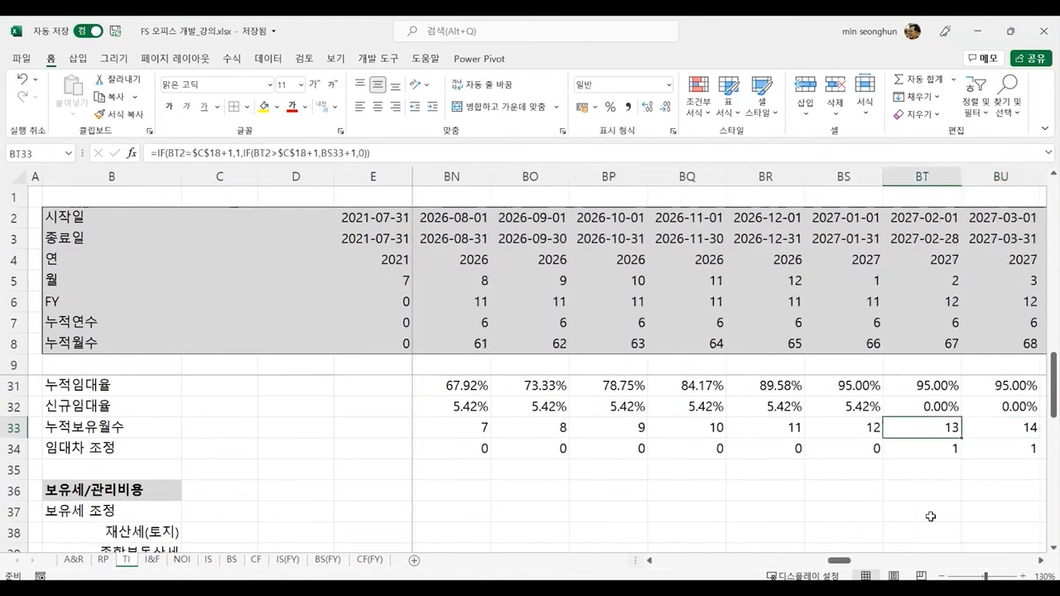
pyautogui.press('Left')
pyautogui.press('Left')
pyautogui.press('Left')
pyautogui.press('Left')
pyautogui.press('Left')
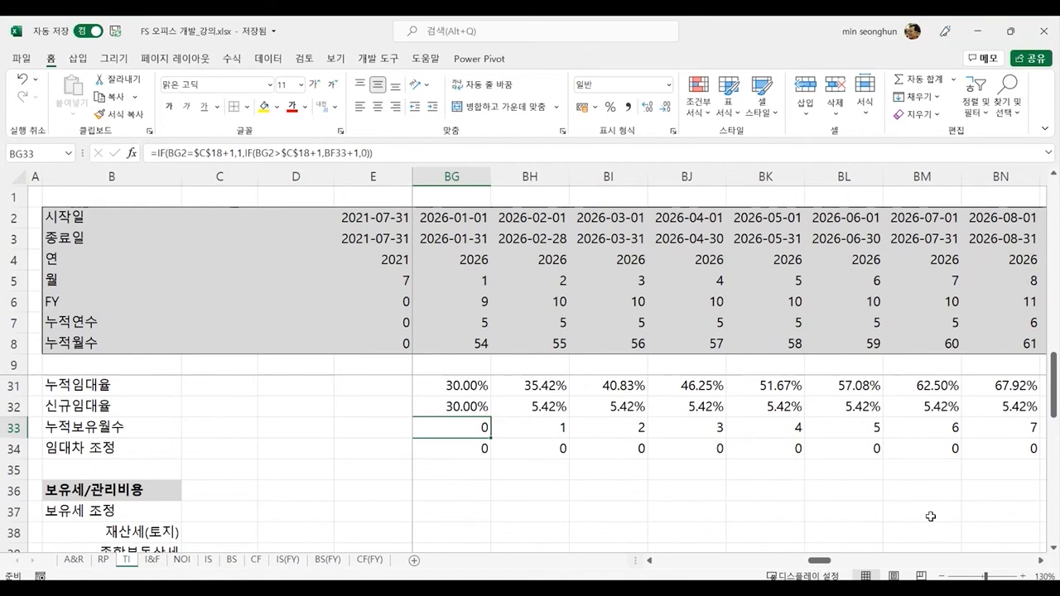
# Compare 누적임대율, 신규임대율 and 누적보유월수 in columns BG and BH.
pyautogui.press('Up')
pyautogui.press('Up')
pyautogui.press('Down')
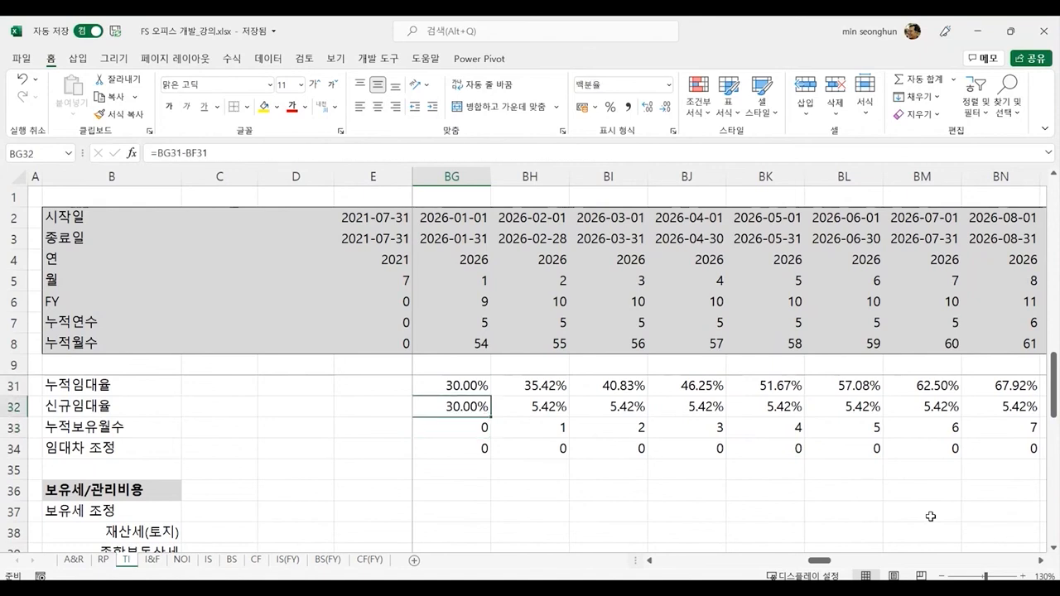
pyautogui.press('Down')
pyautogui.press('Up')
pyautogui.press('Right')
pyautogui.press('Up')
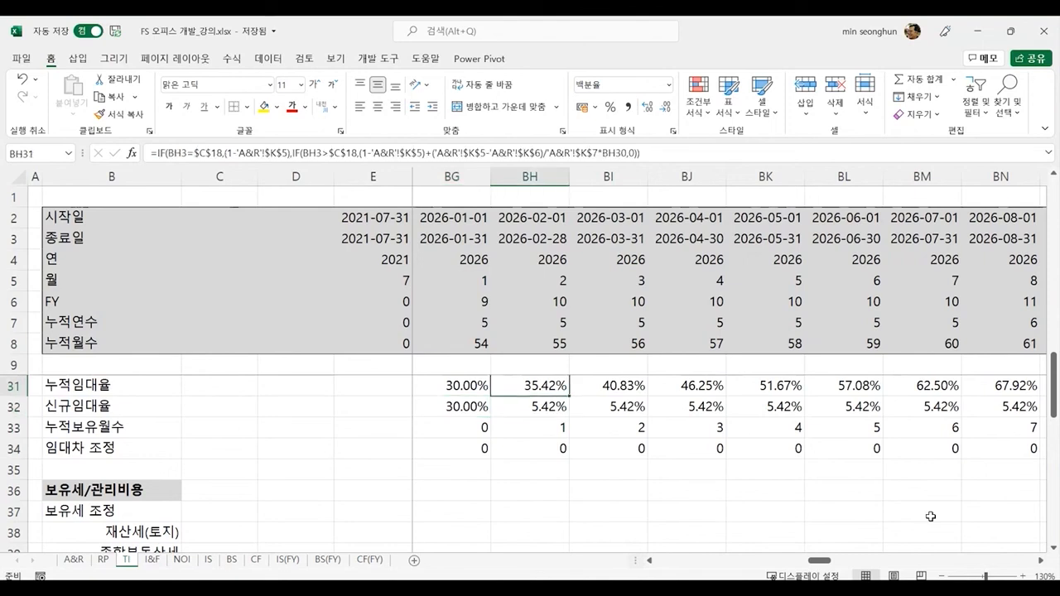
pyautogui.press('Down')
pyautogui.press('Down')
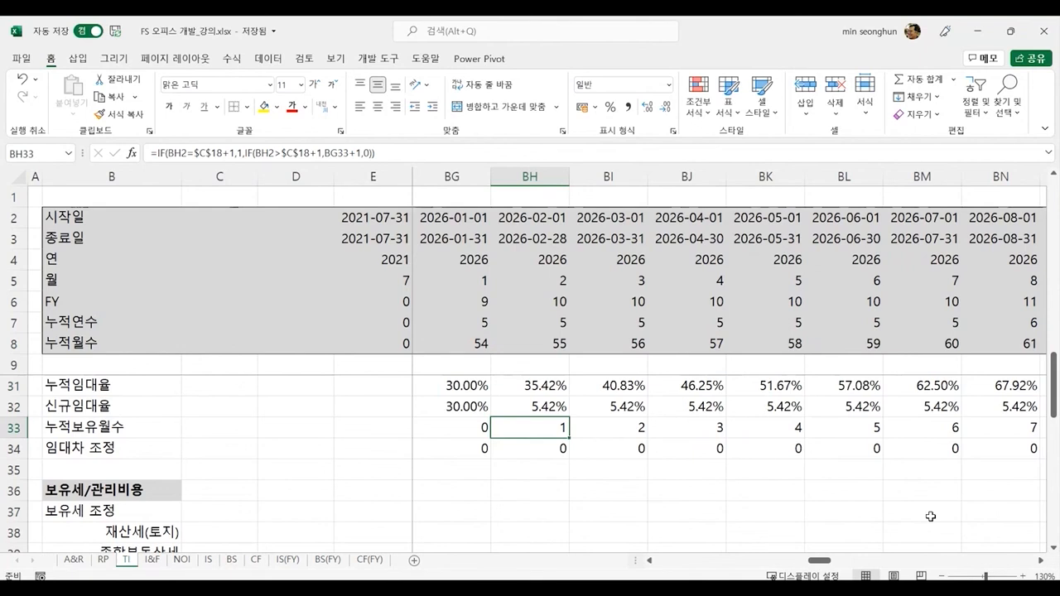
# Examine 임대차 조정 from column BH onward and compare it with 누적보유월수 in columns BS and BT.
pyautogui.press('Down')
pyautogui.press('Right')
pyautogui.press('Right')
pyautogui.press('Right')
pyautogui.press('Right')
pyautogui.press('Right')
pyautogui.press('Right')
pyautogui.press('Right')
pyautogui.press('Right')
pyautogui.press('Right')
pyautogui.press('Right')
pyautogui.press('Right')
pyautogui.press('Right')
pyautogui.press('Right')
pyautogui.press('Left')
pyautogui.press('Left')
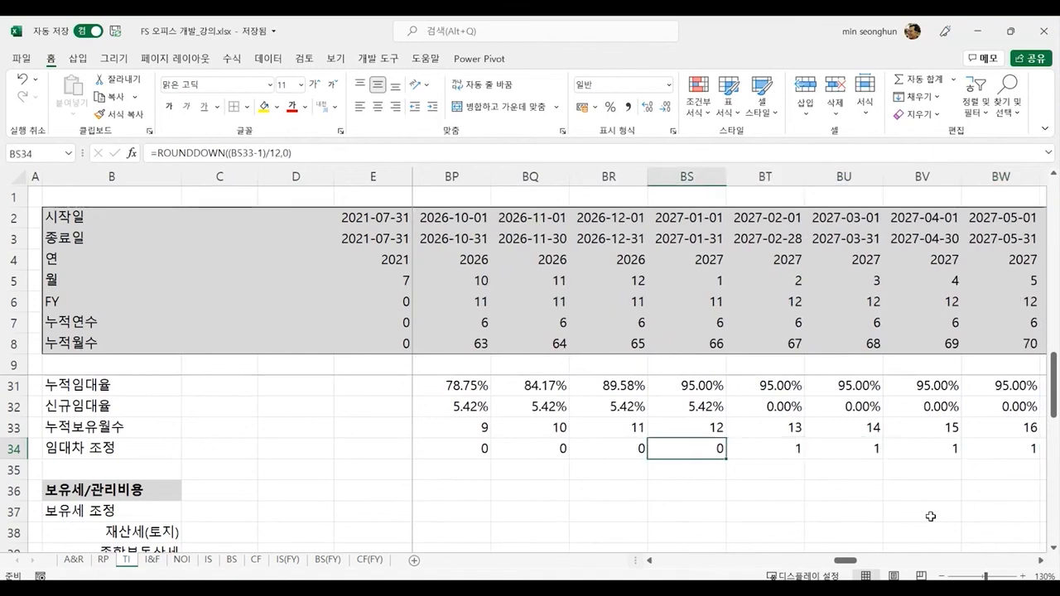
pyautogui.press('Up')
pyautogui.press('Right')
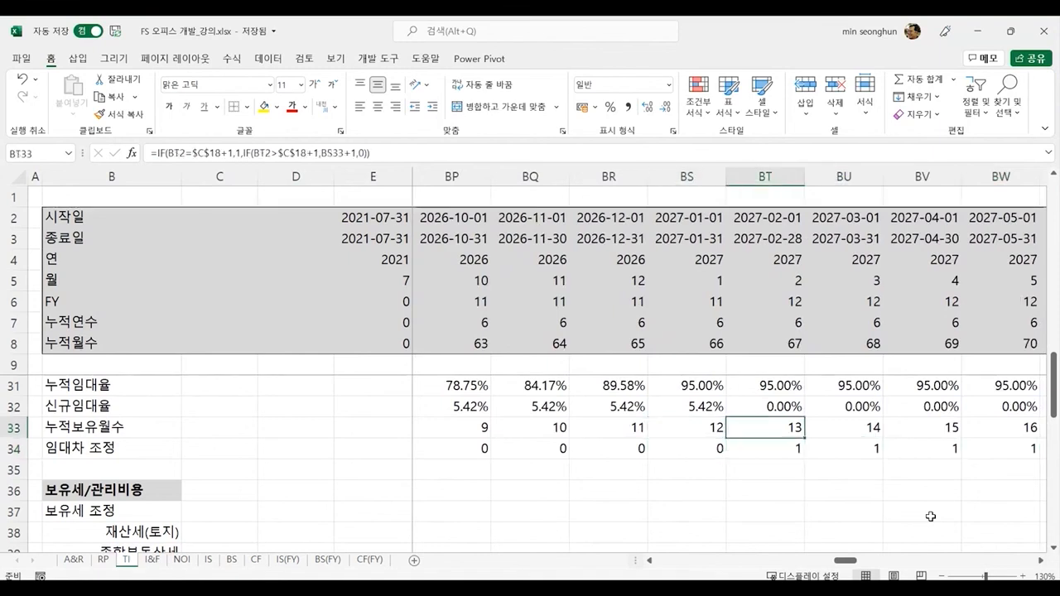
pyautogui.press('Down')
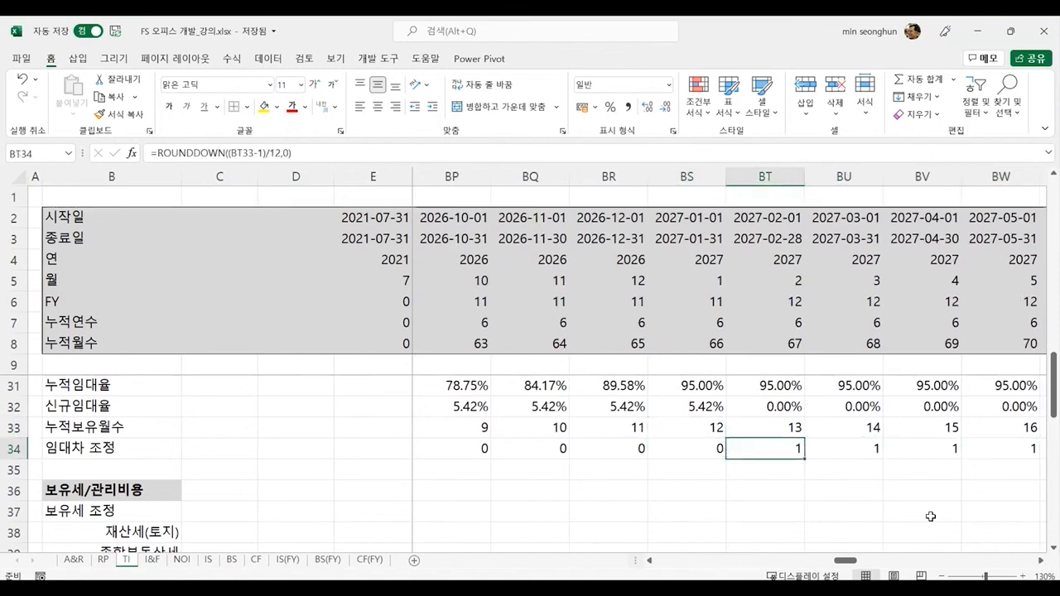
# Examine 임대차 조정 from column BT to column CG, comparing it with 누적보유월수 around the two-year point.
pyautogui.press('Right')
pyautogui.press('Right')
pyautogui.press('Right')
pyautogui.press('Right')
pyautogui.press('Right')
pyautogui.press('Right')
pyautogui.press('Right')
pyautogui.press('Right')
pyautogui.press('Right')
pyautogui.press('Right')
pyautogui.press('Right')
pyautogui.press('Right')
pyautogui.press('Right')
pyautogui.press('Right')
pyautogui.press('Right')
pyautogui.press('Right')
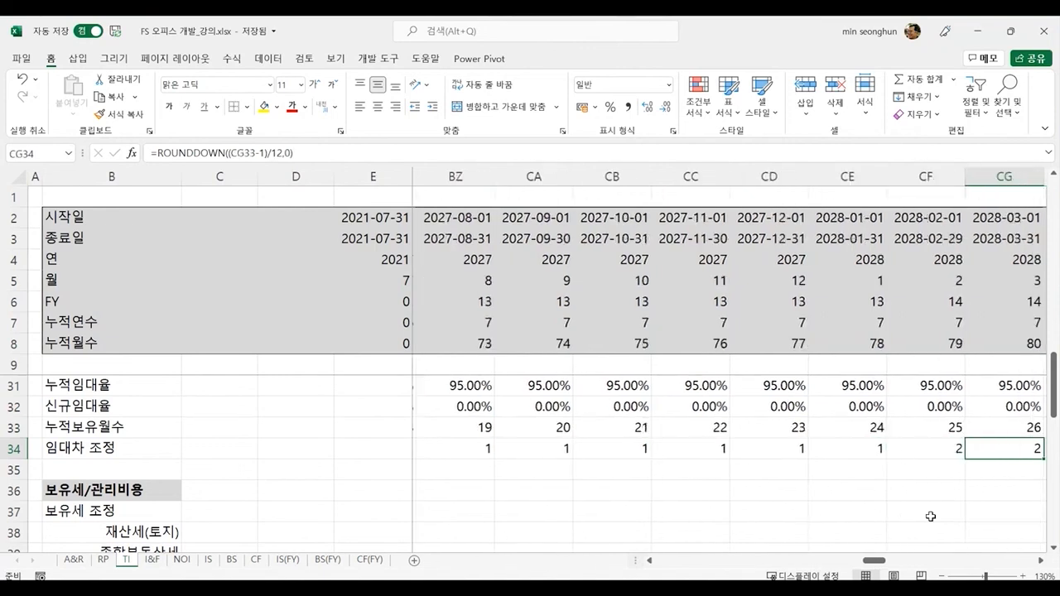
pyautogui.press('Left')
pyautogui.press('Left')
pyautogui.press('Left')
pyautogui.press('Left')
pyautogui.press('Up')
pyautogui.press('Down')
pyautogui.press('Right')
pyautogui.press('Right')
pyautogui.press('Right')
pyautogui.press('Right')
pyautogui.press('Right')
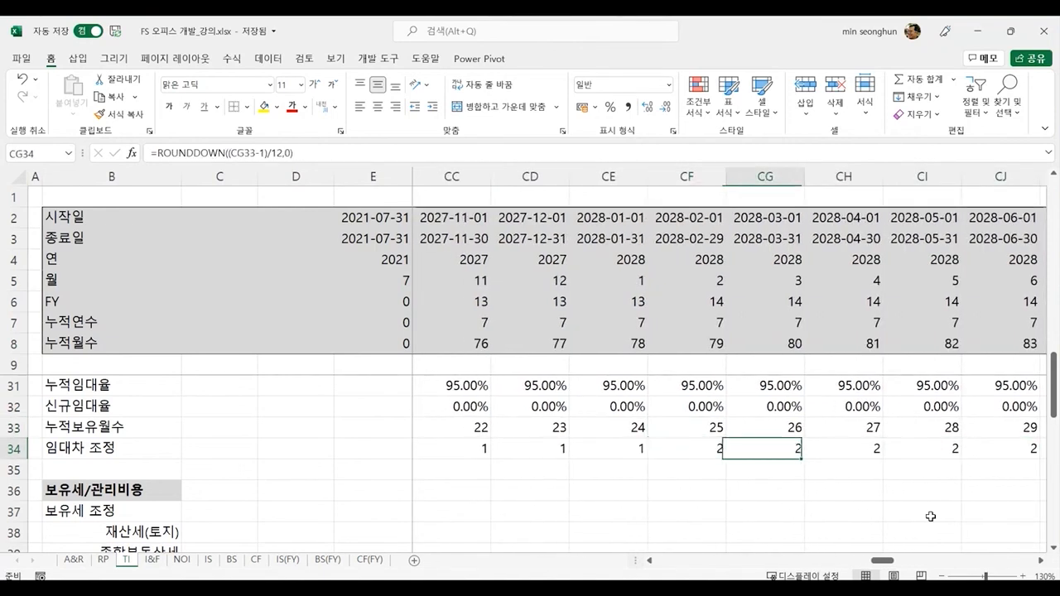
# Examine how 임대차 조정 progresses each year against 누적보유월수 from column CG through July 2032 in column EG.
pyautogui.press('Right')
pyautogui.press('Right')
pyautogui.press('Right')
pyautogui.press('Right')
pyautogui.press('Right')
pyautogui.press('Right')
pyautogui.press('Right')
pyautogui.press('Right')
pyautogui.press('Right')
pyautogui.press('Right')
pyautogui.press('Right')
pyautogui.press('Right')
pyautogui.press('Right')
pyautogui.press('Right')
pyautogui.press('Right')
pyautogui.press('Right')
pyautogui.press('Right')
pyautogui.press('Right')
pyautogui.press('Right')
pyautogui.press('Right')
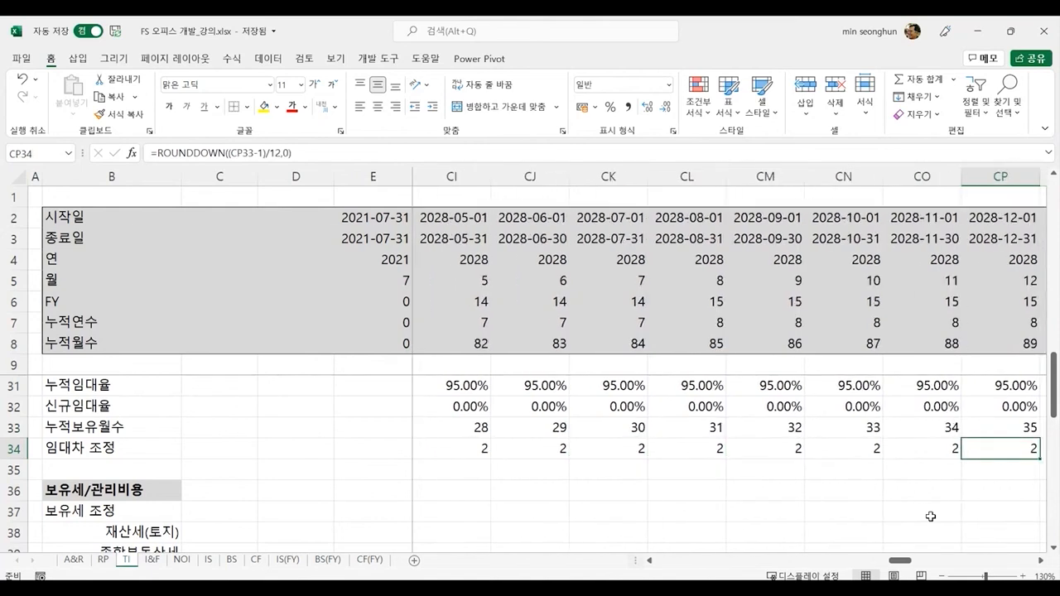
pyautogui.press('Right')
pyautogui.press('Right')
pyautogui.press('Right')
pyautogui.press('Right')
pyautogui.press('Right')
pyautogui.press('Right')
pyautogui.press('Right')
pyautogui.press('Right')
pyautogui.press('Right')
pyautogui.press('Right')
pyautogui.press('Right')
pyautogui.press('Right')
pyautogui.press('Right')
pyautogui.press('Right')
pyautogui.press('Right')
pyautogui.press('Right')
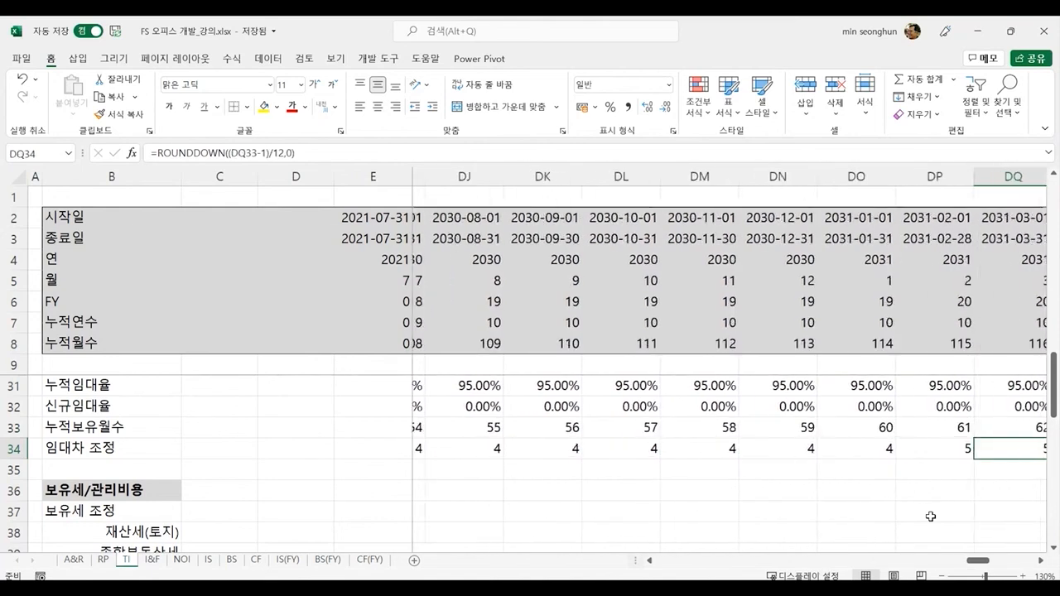
pyautogui.press('Right')
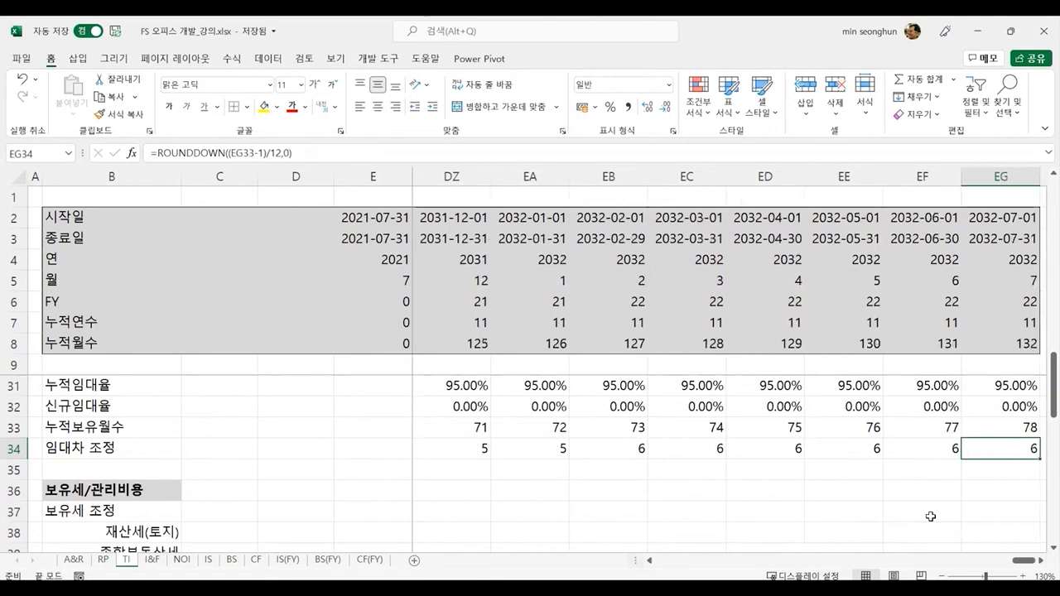
# Return to the start of the 임대차 조정 row at cell E34, just before the first monthly column.
pyautogui.hotkey('ctrl', 'Left')
pyautogui.press('Left')
pyautogui.press('Right')
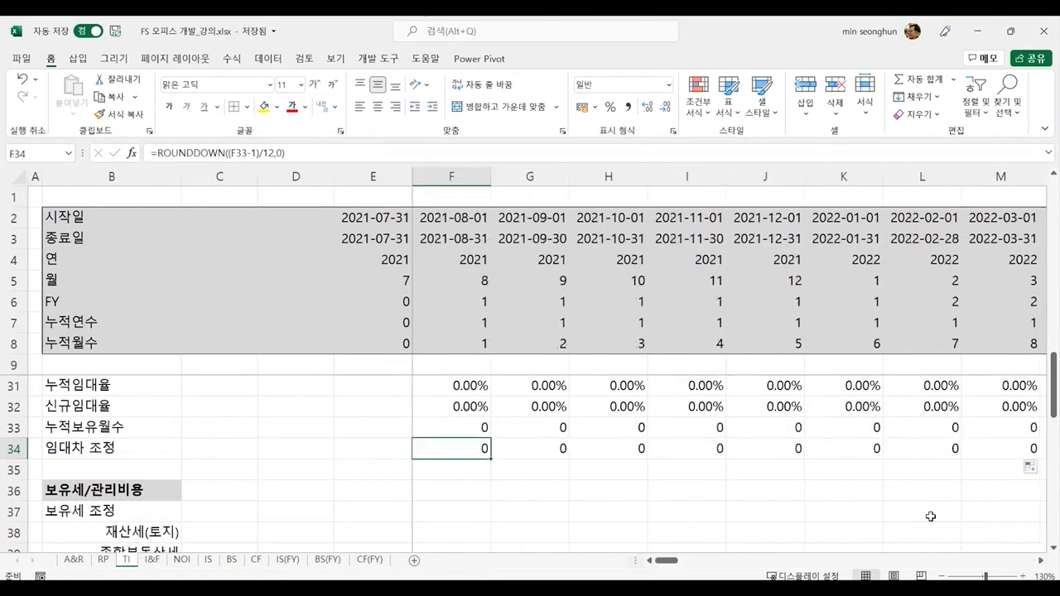
pyautogui.press('Left')
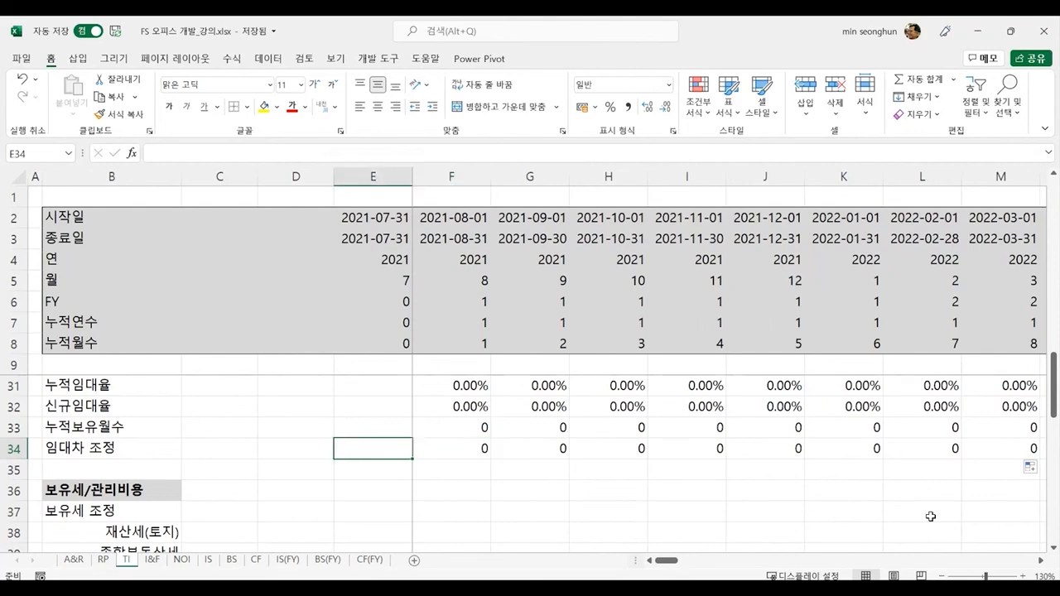